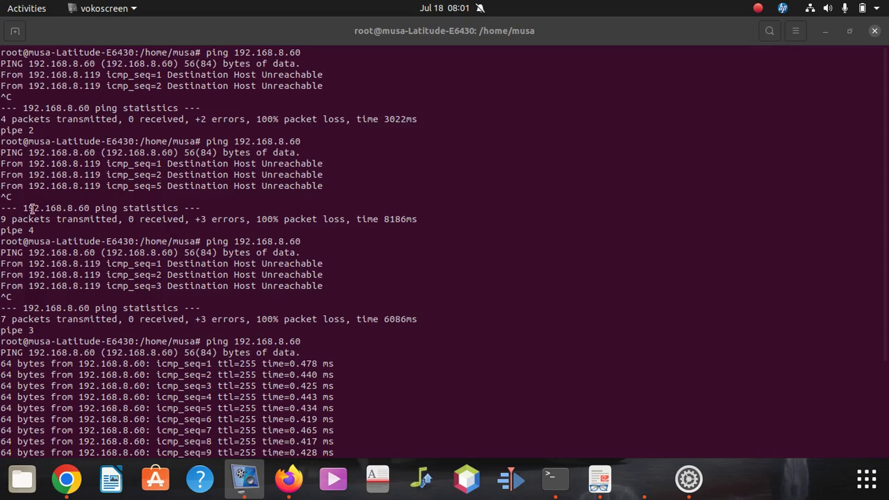
Highlight the address 192.168.8.60 in the earlier ping statistics and review the previous ping output
{"action": "left_click_drag", "start_coordinate": [23, 208], "coordinate": [90, 203]}
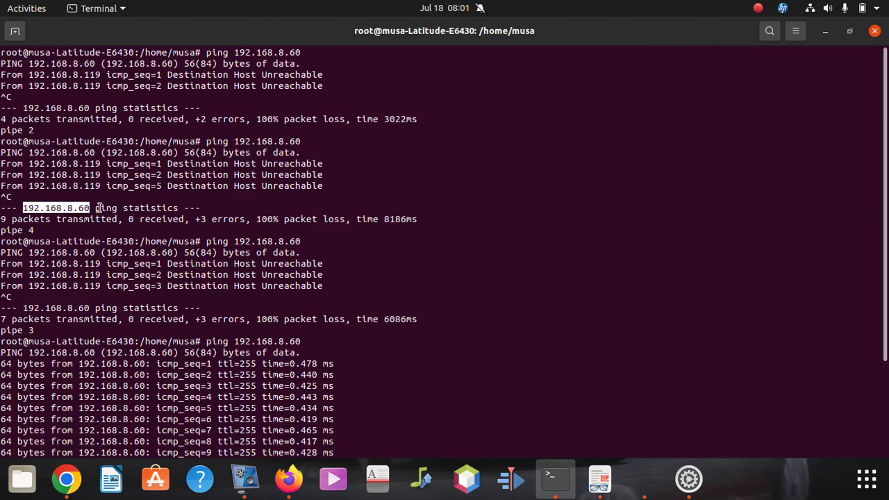
{"action": "left_click_drag", "start_coordinate": [101, 208], "coordinate": [130, 209]}
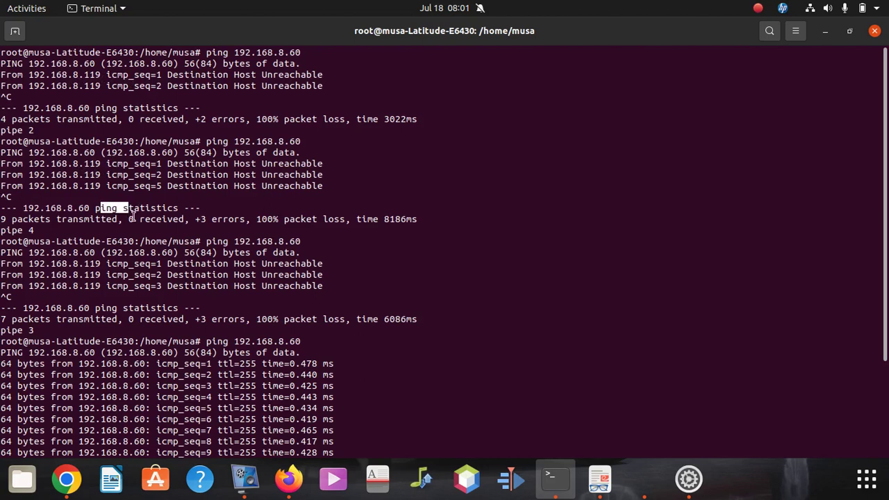
{"action": "left_click", "coordinate": [84, 252]}
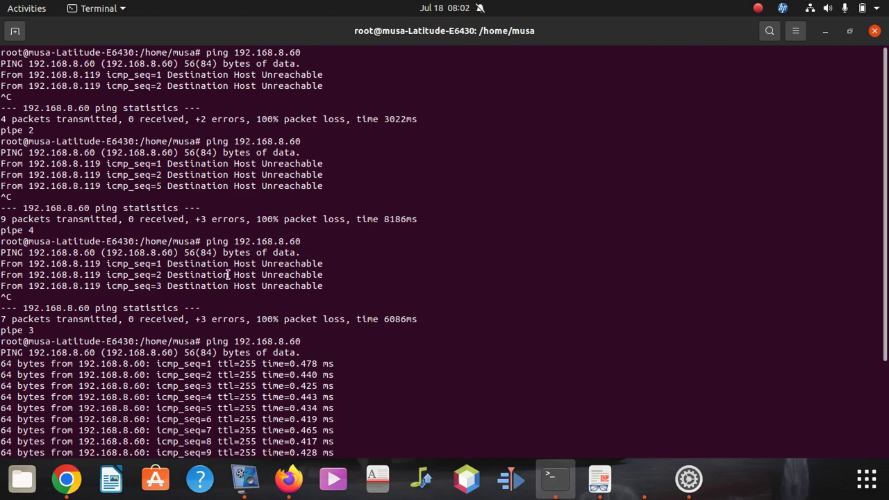
{"action": "scroll", "coordinate": [231, 278], "scroll_direction": "up", "scroll_amount": 1}
{"action": "key", "text": "ctrl+c"}
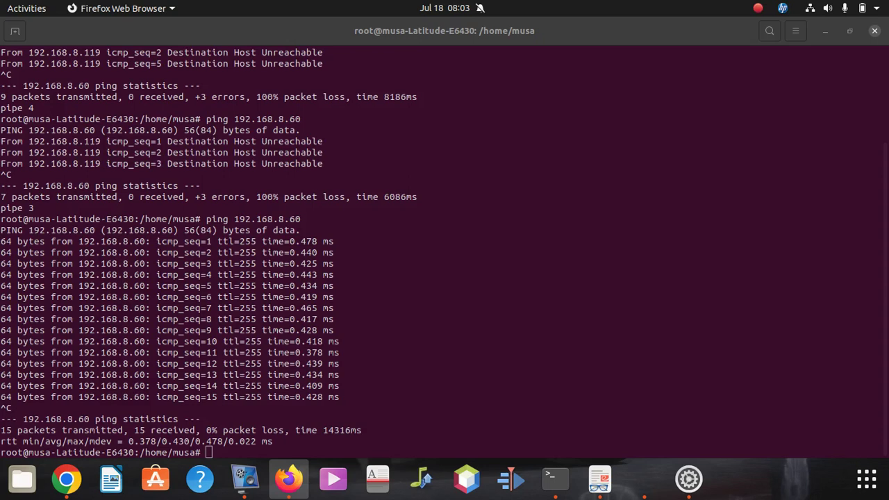
Ping 192.168.8.60 from the terminal, check the replies, and stop the ping
{"action": "left_click", "coordinate": [265, 450]}
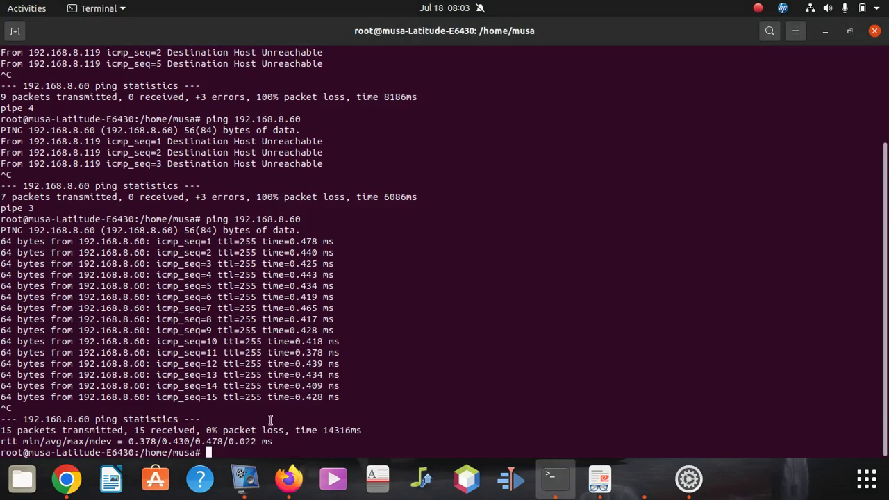
{"action": "scroll", "coordinate": [236, 292], "scroll_direction": "up", "scroll_amount": 2}
{"action": "scroll", "coordinate": [227, 304], "scroll_direction": "down", "scroll_amount": 2}
{"action": "type", "text": "ping 192.168"}
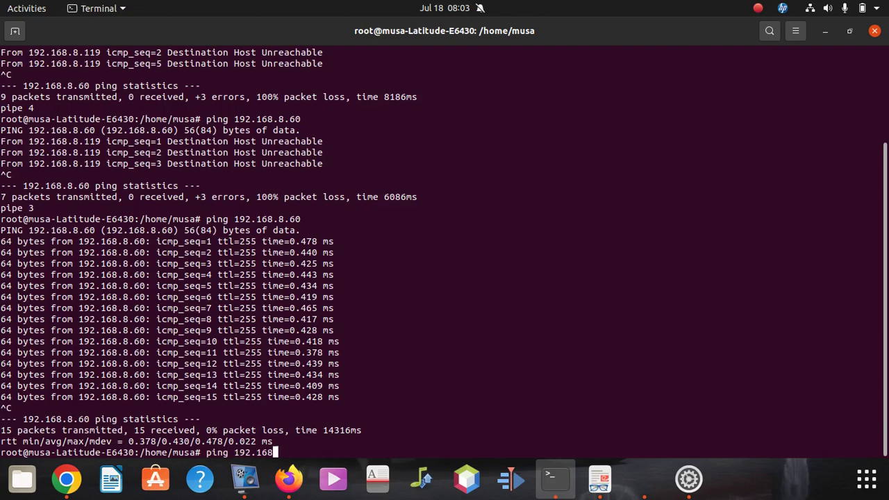
{"action": "type", "text": ".8.60"}
{"action": "key", "text": "Return"}
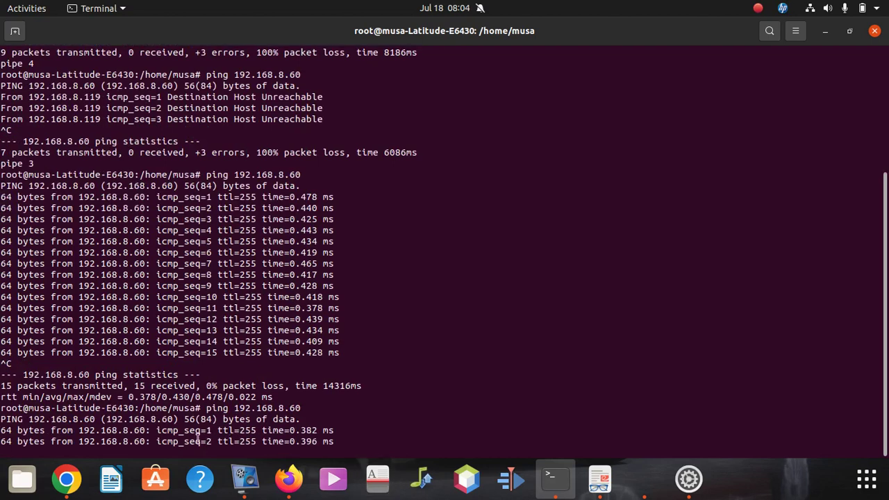
{"action": "scroll", "coordinate": [297, 314], "scroll_direction": "up", "scroll_amount": 6}
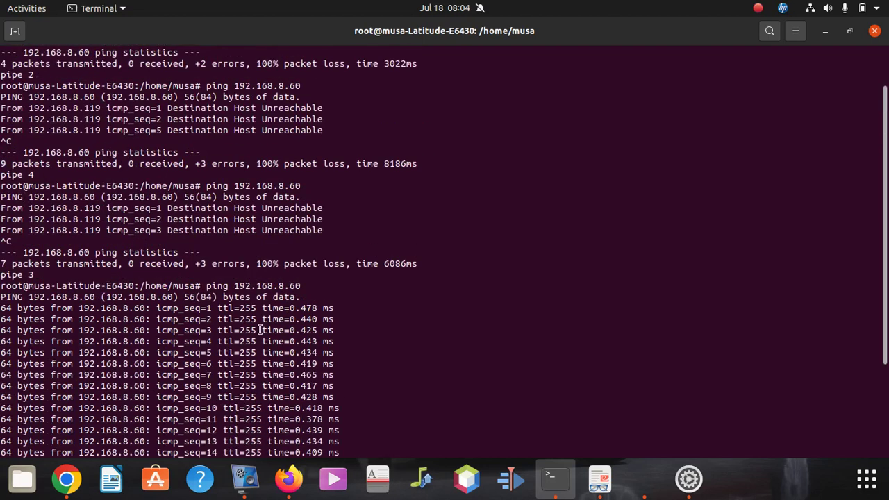
{"action": "scroll", "coordinate": [296, 303], "scroll_direction": "down", "scroll_amount": 7}
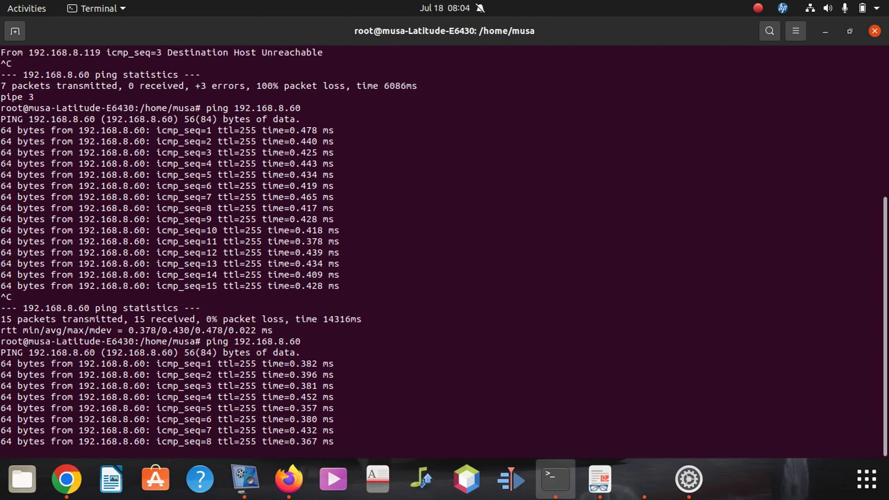
{"action": "key", "text": "super+7"}
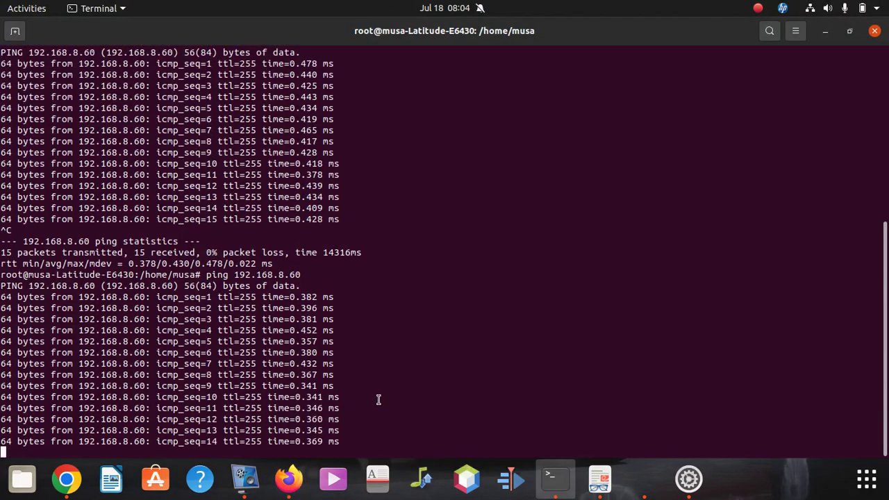
{"action": "key", "text": "ctrl+c"}
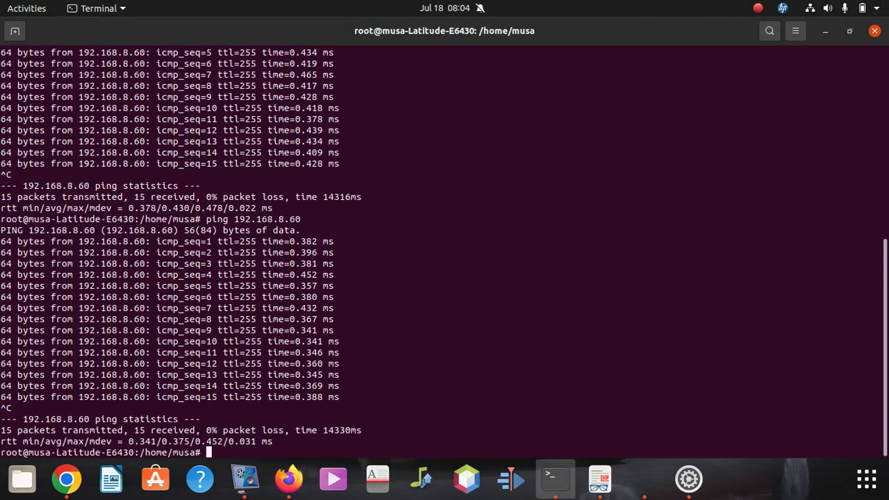
Search the system applications for "printers" and open the Printers settings
{"action": "key", "text": "alt+Tab"}
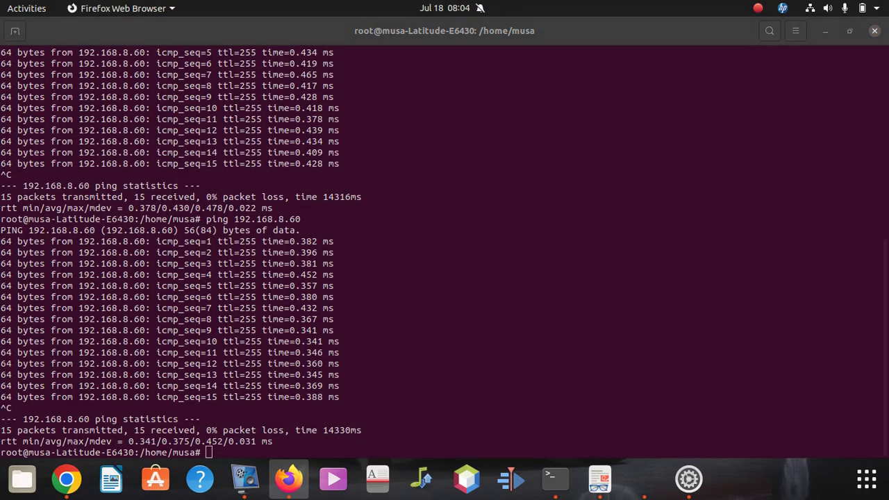
{"action": "key", "text": "alt+Tab"}
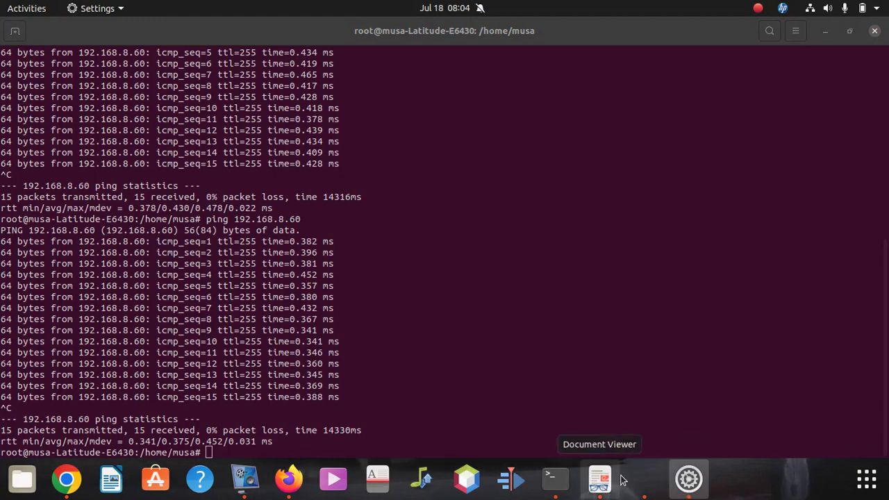
{"action": "left_click", "coordinate": [865, 478]}
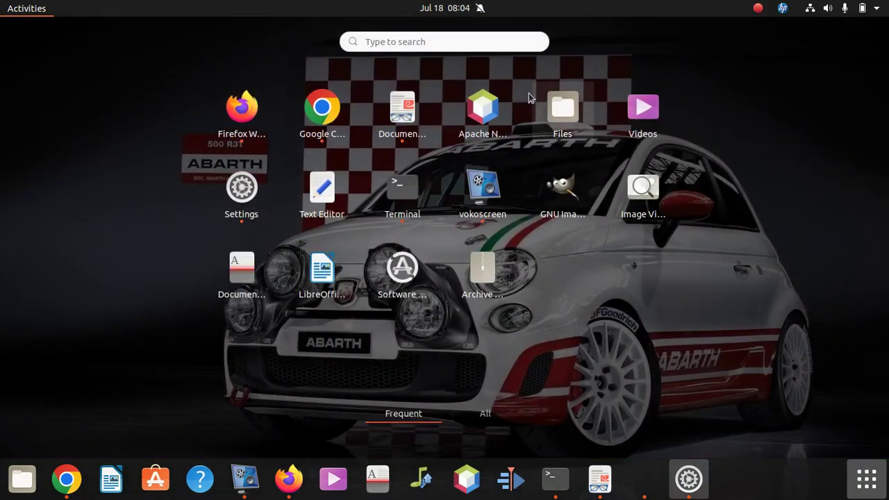
{"action": "left_click", "coordinate": [450, 40]}
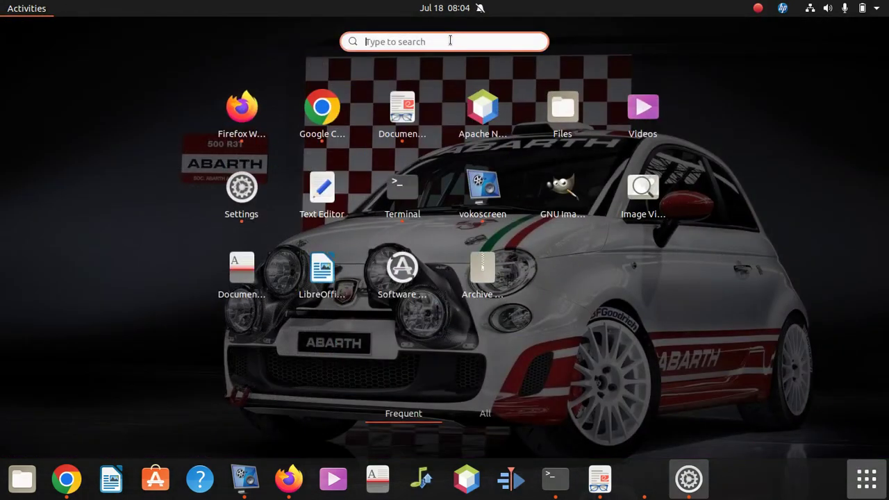
{"action": "type", "text": "printe"}
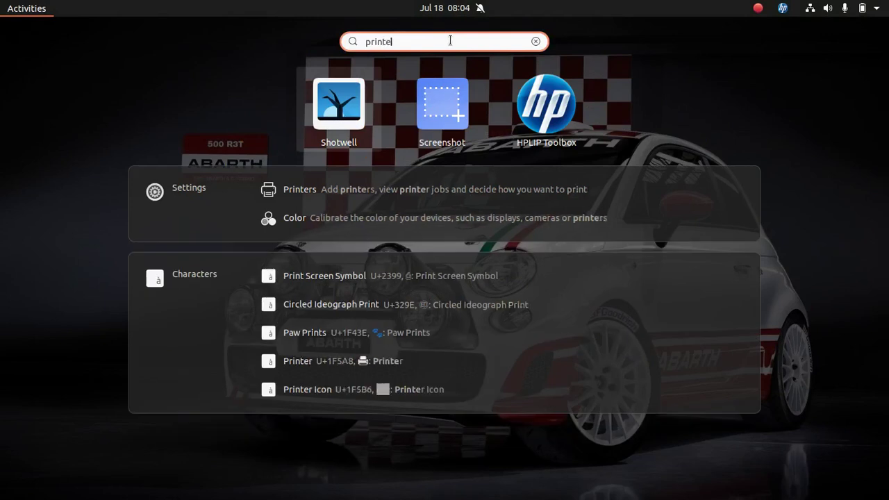
{"action": "type", "text": "rs"}
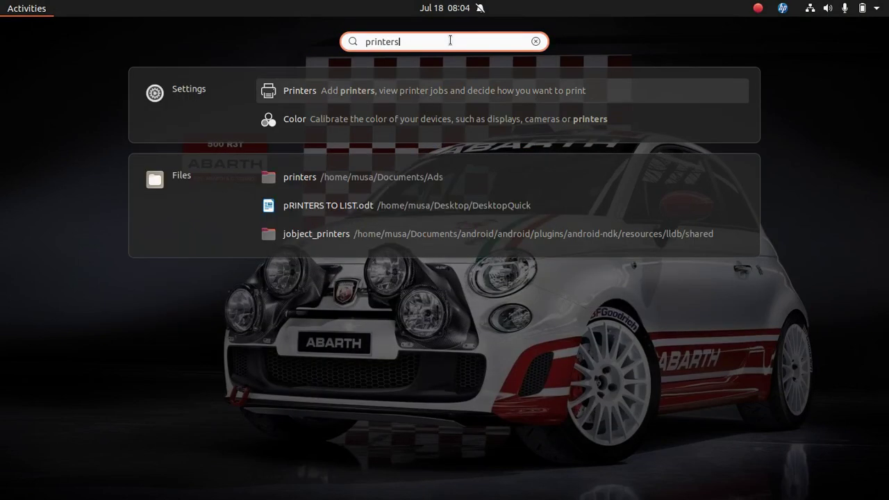
{"action": "left_click", "coordinate": [347, 91]}
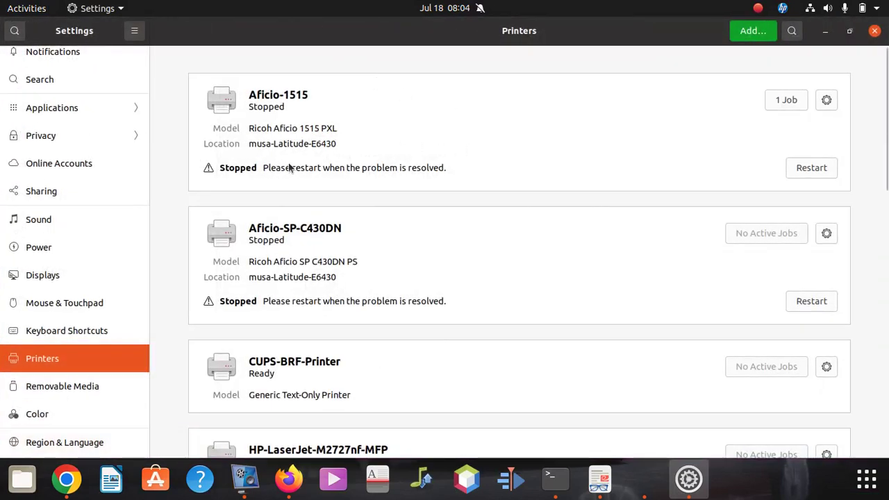
Start adding a printer at network address 192.168.8.60 and choose the JetDirect-Printer entry
{"action": "left_click", "coordinate": [751, 30]}
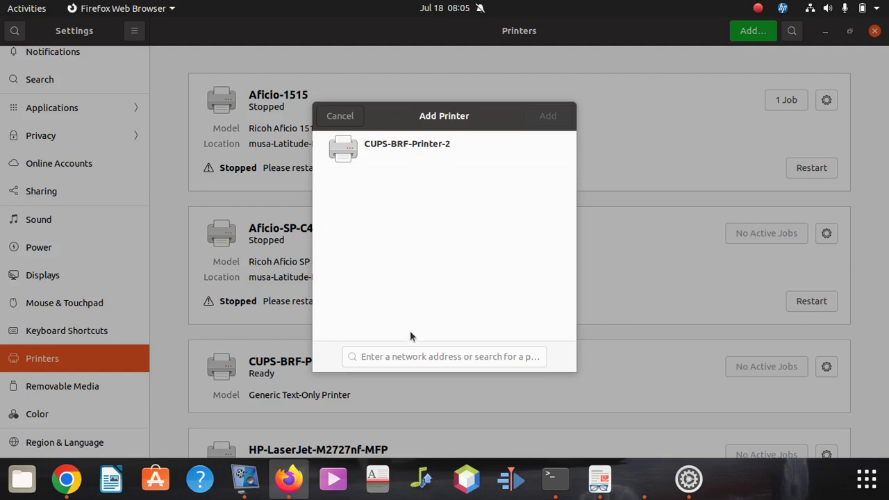
{"action": "left_click", "coordinate": [430, 359]}
{"action": "type", "text": "192.168.8.60"}
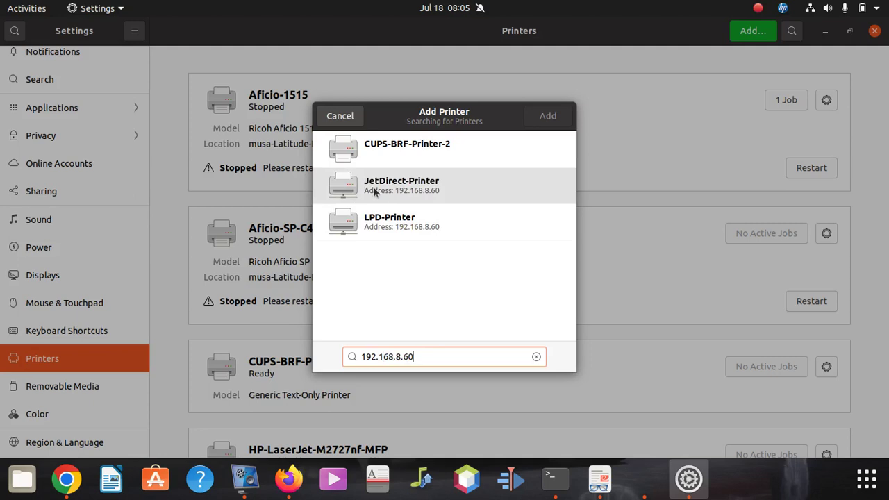
{"action": "double_click", "coordinate": [427, 186]}
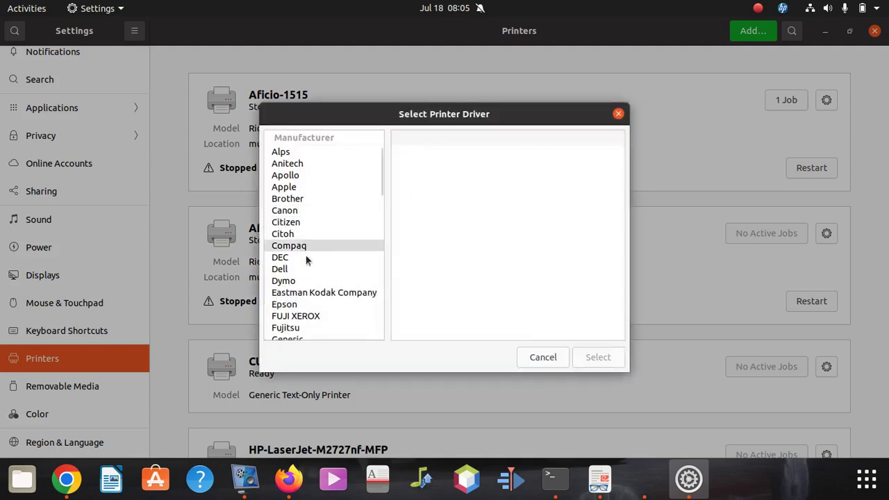
Choose Ricoh as the manufacturer for the new printer's driver
{"action": "scroll", "coordinate": [306, 264], "scroll_direction": "down", "scroll_amount": 3}
{"action": "scroll", "coordinate": [306, 277], "scroll_direction": "down", "scroll_amount": 5}
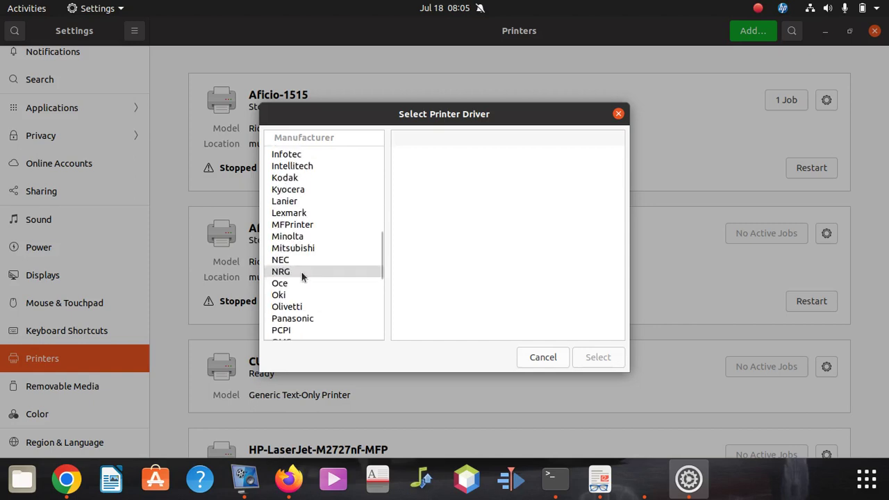
{"action": "scroll", "coordinate": [300, 270], "scroll_direction": "down", "scroll_amount": 2}
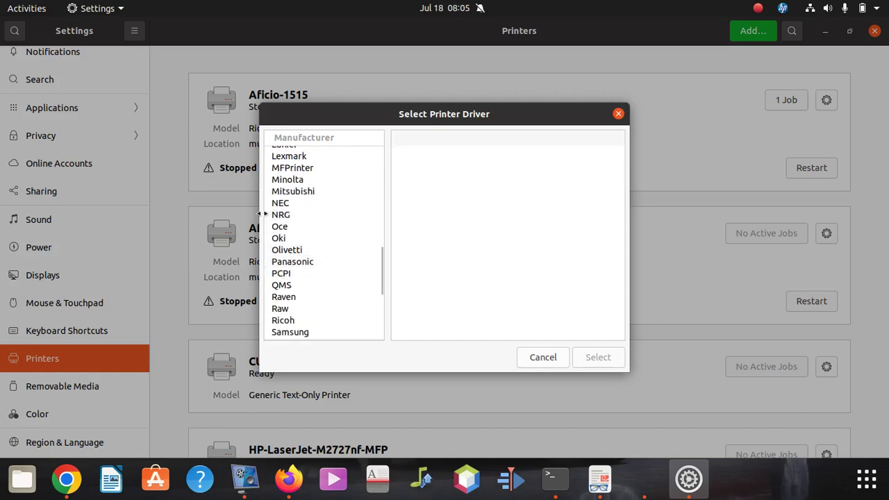
{"action": "scroll", "coordinate": [305, 264], "scroll_direction": "down", "scroll_amount": 3}
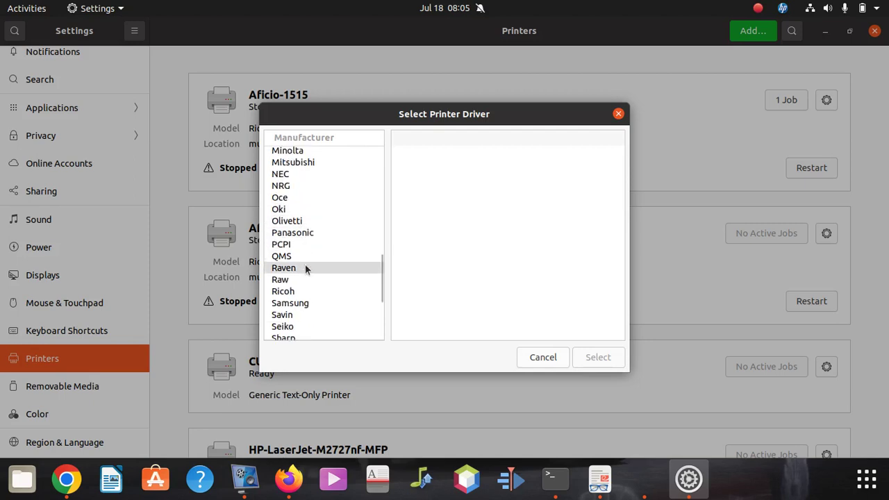
{"action": "left_click", "coordinate": [298, 233]}
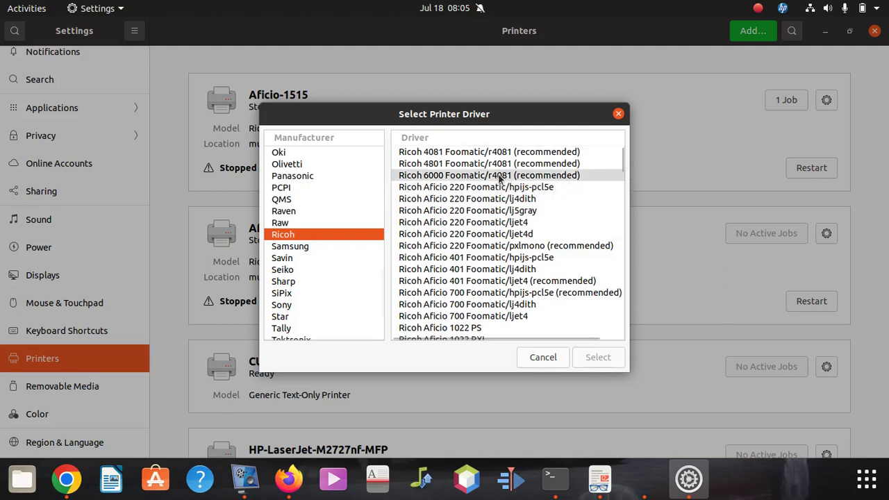
Browse the Ricoh driver list, including the Aficio, SP and Pro series, for a driver matching the network printer
{"action": "scroll", "coordinate": [498, 201], "scroll_direction": "down", "scroll_amount": 4}
{"action": "scroll", "coordinate": [498, 215], "scroll_direction": "down", "scroll_amount": 8}
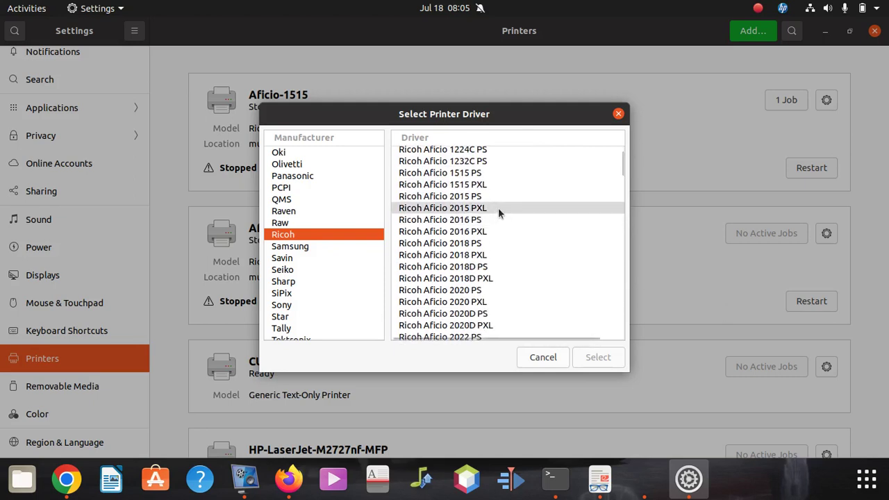
{"action": "scroll", "coordinate": [502, 215], "scroll_direction": "down", "scroll_amount": 3}
{"action": "scroll", "coordinate": [508, 268], "scroll_direction": "down", "scroll_amount": 15}
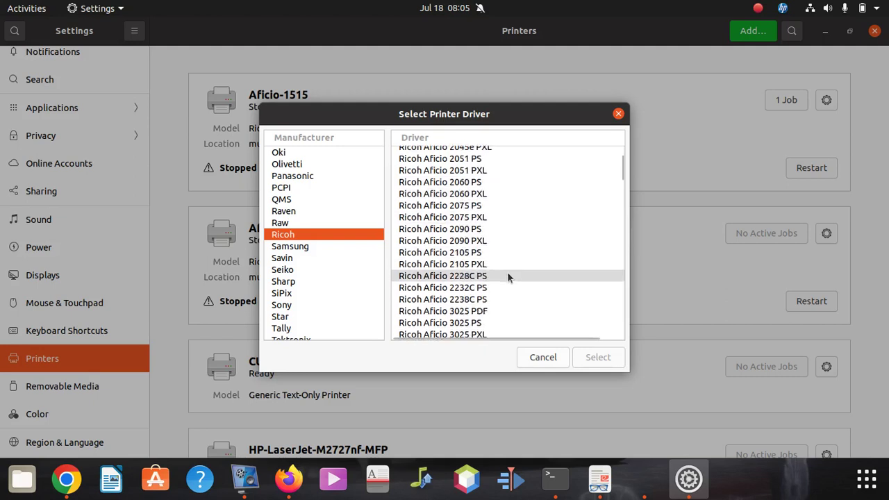
{"action": "scroll", "coordinate": [524, 266], "scroll_direction": "down", "scroll_amount": 6}
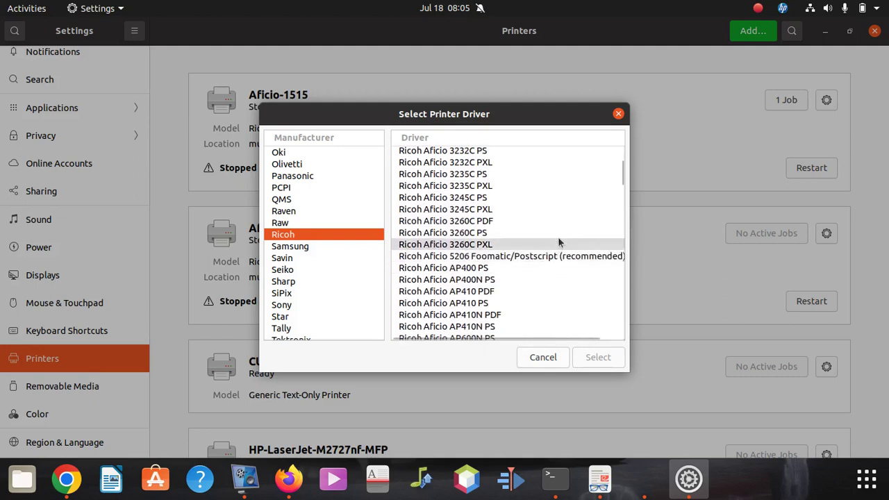
{"action": "left_click_drag", "start_coordinate": [621, 175], "coordinate": [624, 345]}
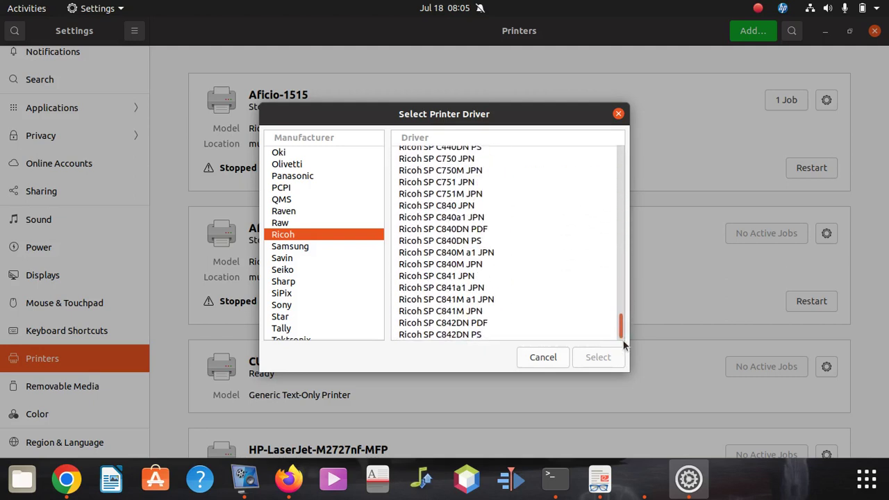
{"action": "scroll", "coordinate": [493, 292], "scroll_direction": "up", "scroll_amount": 4}
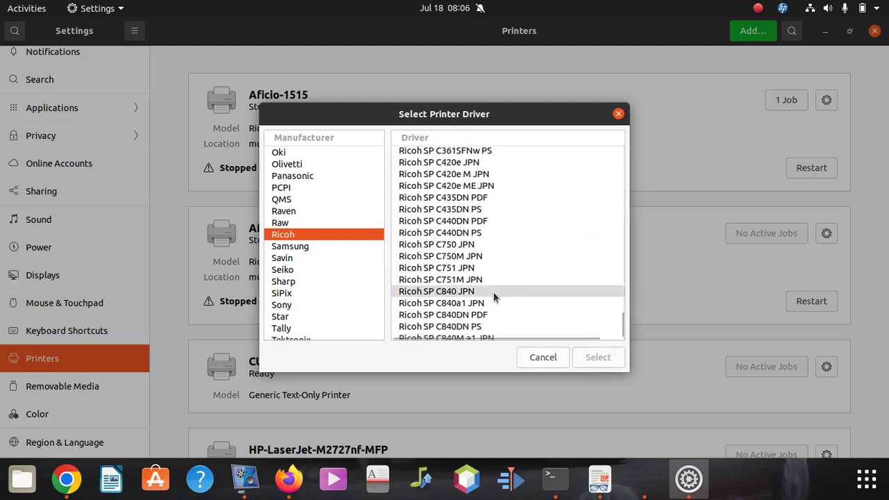
{"action": "scroll", "coordinate": [493, 284], "scroll_direction": "up", "scroll_amount": 10}
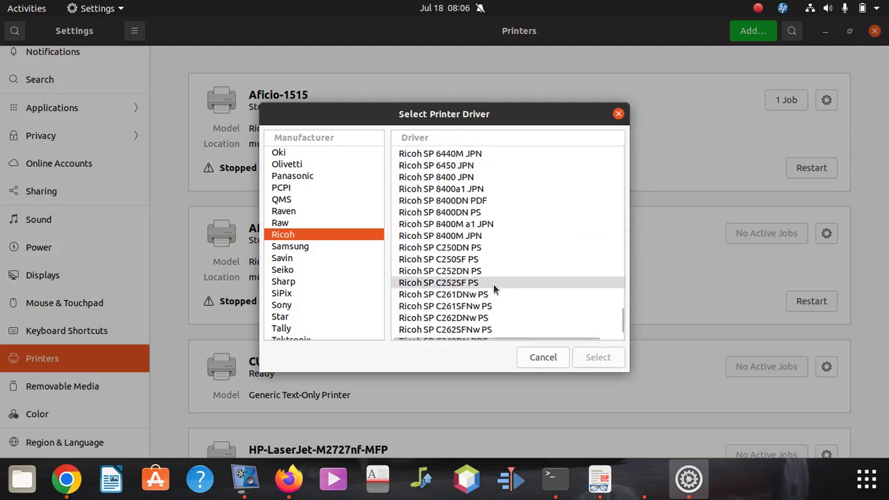
{"action": "scroll", "coordinate": [490, 283], "scroll_direction": "up", "scroll_amount": 12}
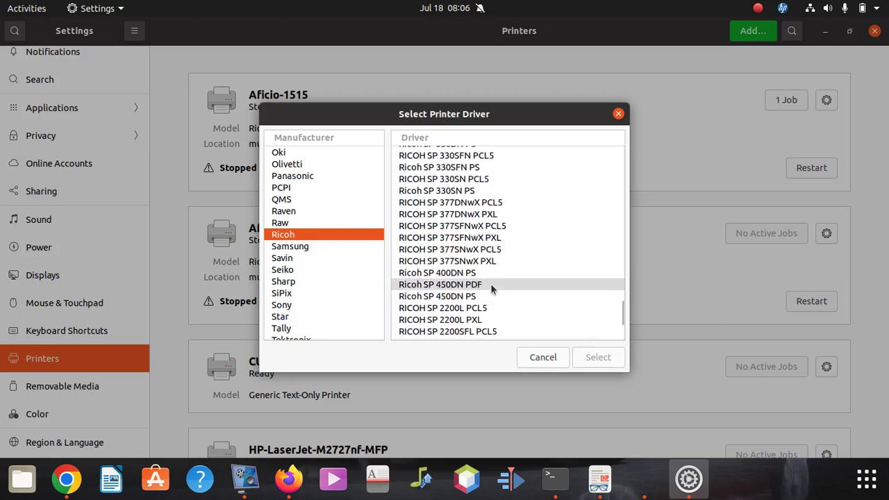
{"action": "scroll", "coordinate": [491, 288], "scroll_direction": "up", "scroll_amount": 6}
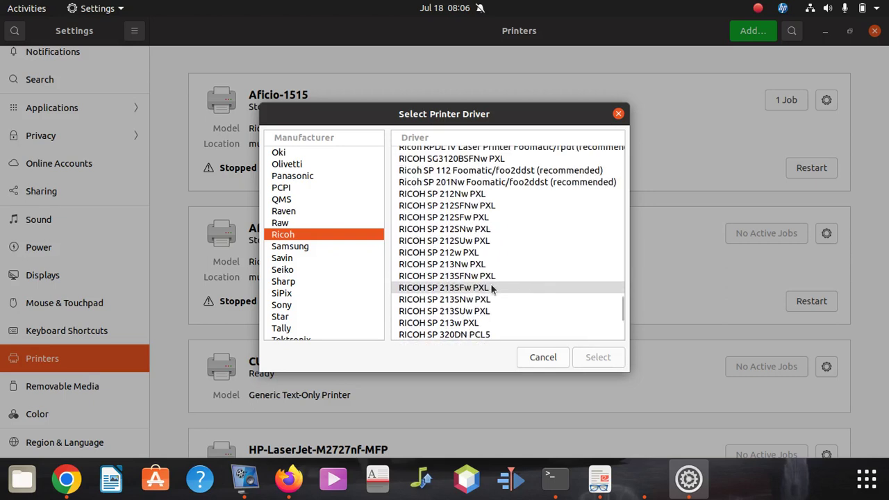
{"action": "scroll", "coordinate": [492, 288], "scroll_direction": "up", "scroll_amount": 12}
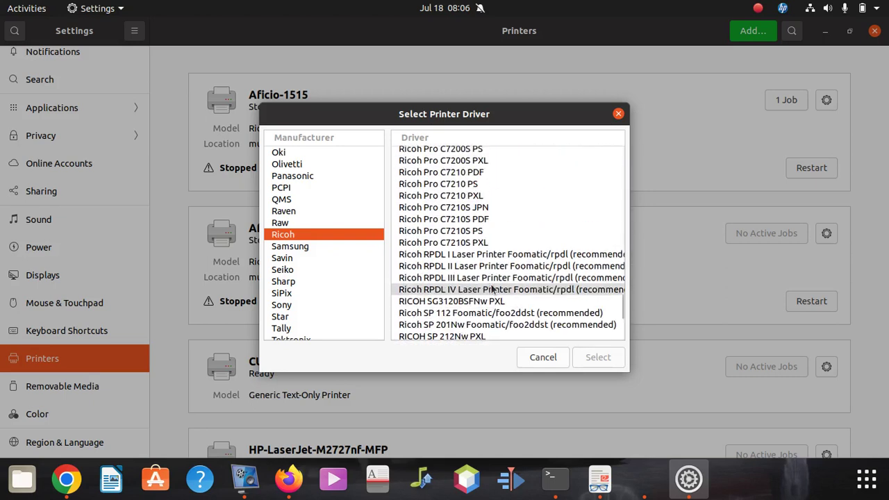
{"action": "scroll", "coordinate": [492, 289], "scroll_direction": "up", "scroll_amount": 3}
{"action": "scroll", "coordinate": [490, 288], "scroll_direction": "down", "scroll_amount": 4}
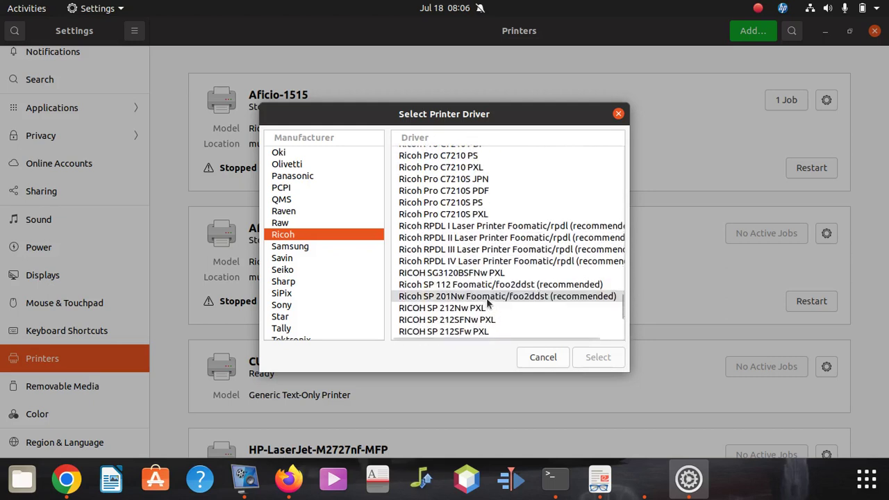
{"action": "scroll", "coordinate": [500, 285], "scroll_direction": "down", "scroll_amount": 1}
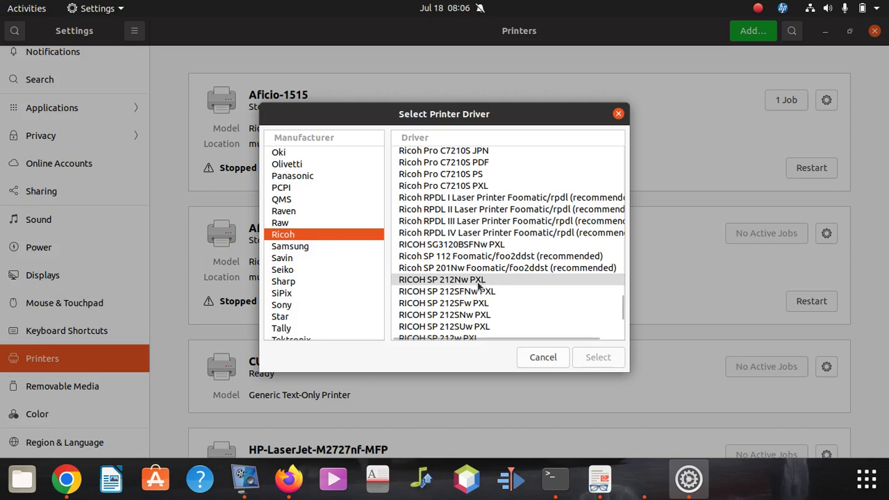
{"action": "scroll", "coordinate": [501, 284], "scroll_direction": "down", "scroll_amount": 2}
{"action": "scroll", "coordinate": [481, 296], "scroll_direction": "down", "scroll_amount": 1}
{"action": "scroll", "coordinate": [483, 292], "scroll_direction": "down", "scroll_amount": 1}
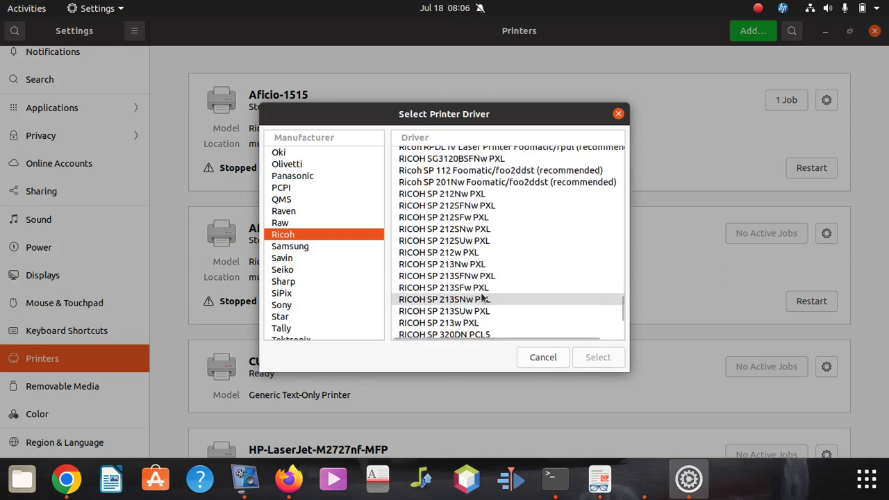
{"action": "scroll", "coordinate": [499, 276], "scroll_direction": "down", "scroll_amount": 1}
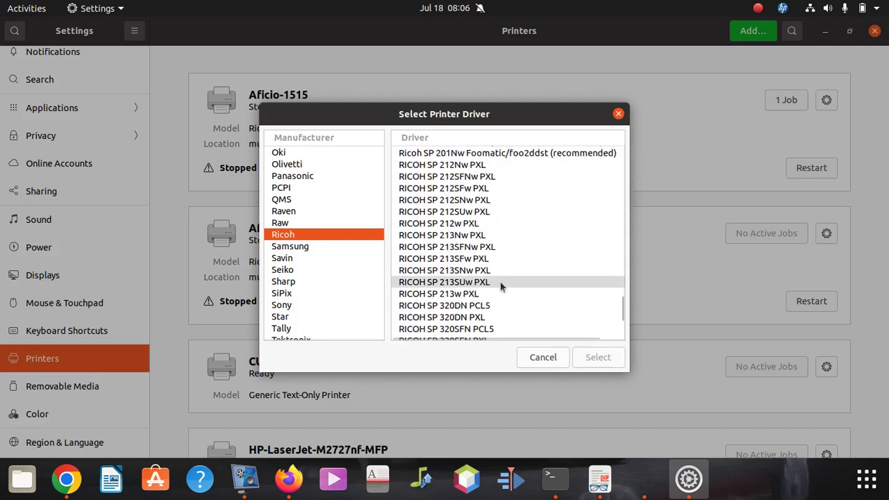
{"action": "scroll", "coordinate": [500, 282], "scroll_direction": "down", "scroll_amount": 1}
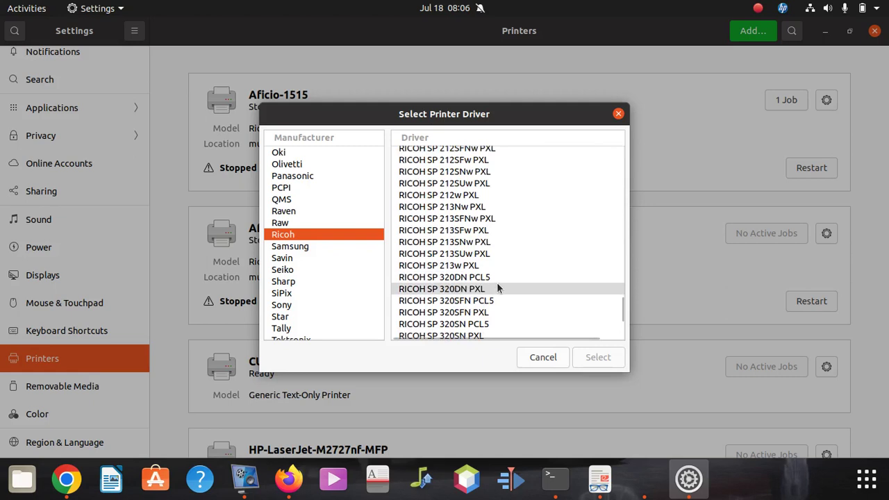
{"action": "scroll", "coordinate": [497, 285], "scroll_direction": "down", "scroll_amount": 1}
{"action": "scroll", "coordinate": [498, 292], "scroll_direction": "up", "scroll_amount": 6}
{"action": "scroll", "coordinate": [497, 291], "scroll_direction": "up", "scroll_amount": 7}
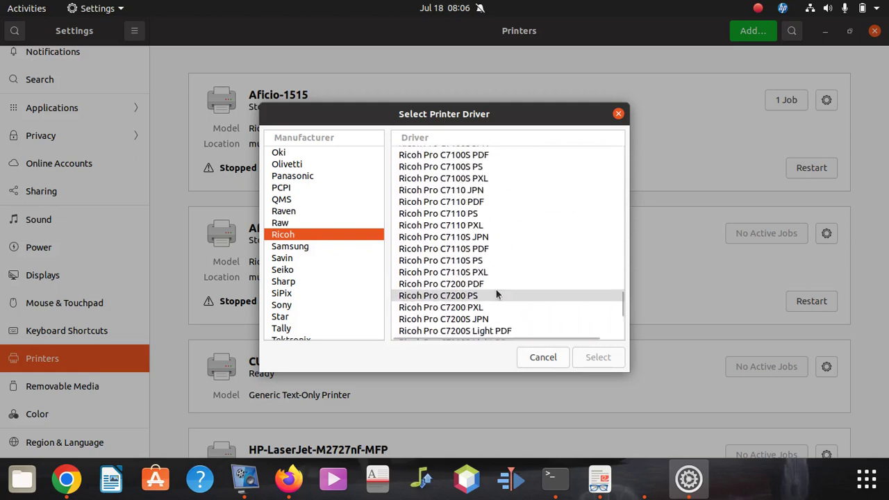
{"action": "scroll", "coordinate": [497, 291], "scroll_direction": "up", "scroll_amount": 3}
{"action": "scroll", "coordinate": [495, 288], "scroll_direction": "up", "scroll_amount": 3}
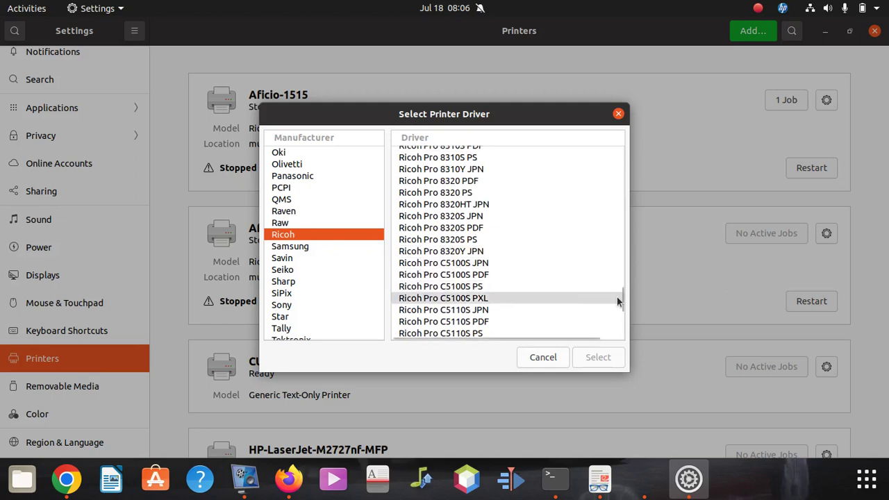
Choose the Ricoh Aficio 1515 PS driver for the new printer and confirm the selection
{"action": "left_click_drag", "start_coordinate": [621, 300], "coordinate": [621, 131]}
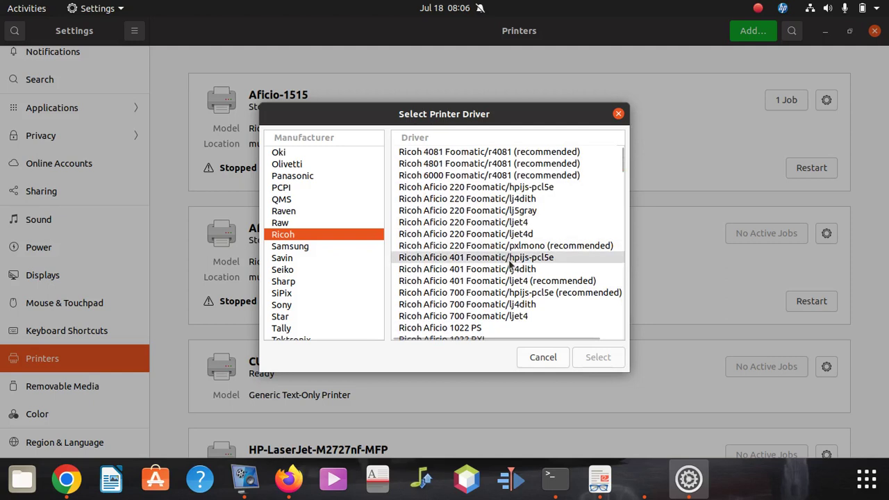
{"action": "scroll", "coordinate": [511, 264], "scroll_direction": "down", "scroll_amount": 1}
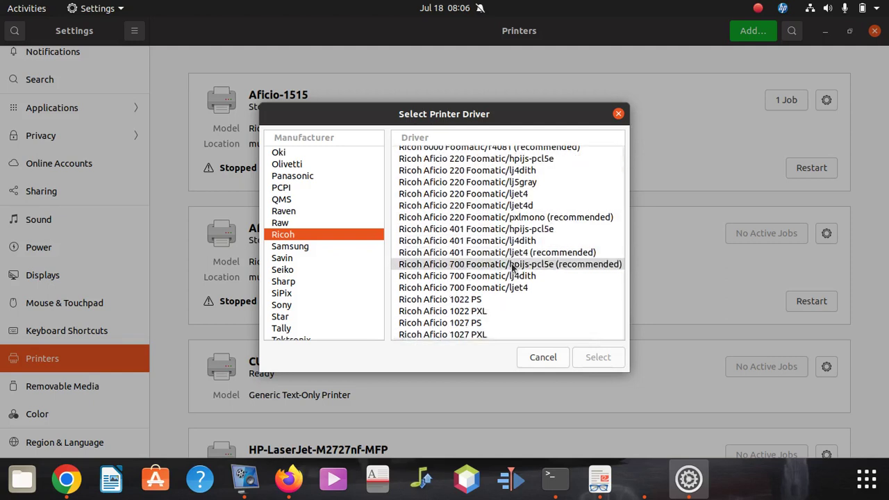
{"action": "scroll", "coordinate": [510, 266], "scroll_direction": "up", "scroll_amount": 1}
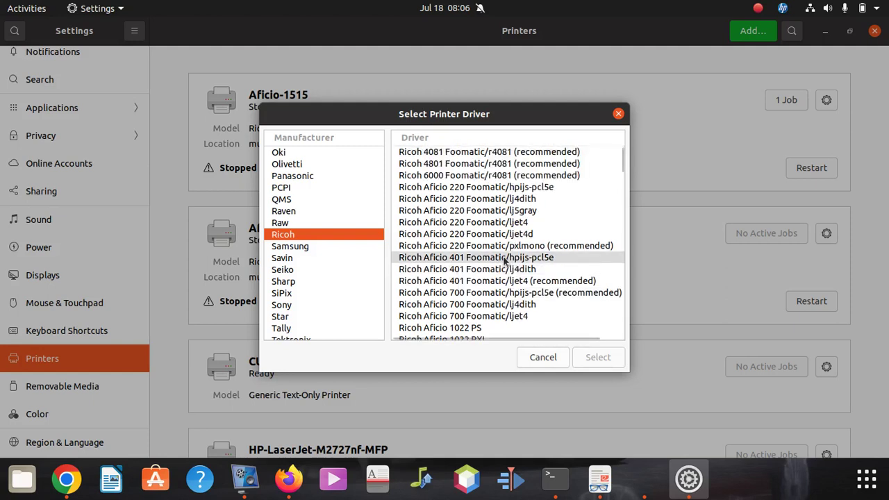
{"action": "scroll", "coordinate": [504, 260], "scroll_direction": "down", "scroll_amount": 4}
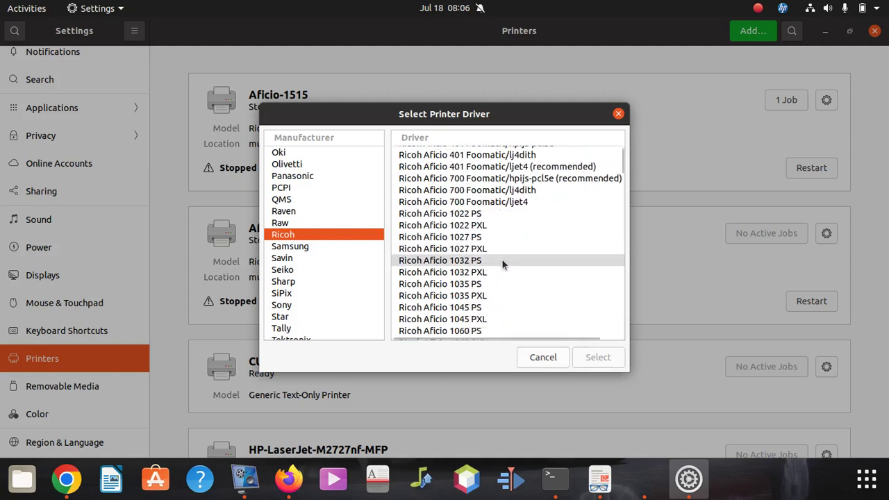
{"action": "scroll", "coordinate": [502, 258], "scroll_direction": "down", "scroll_amount": 4}
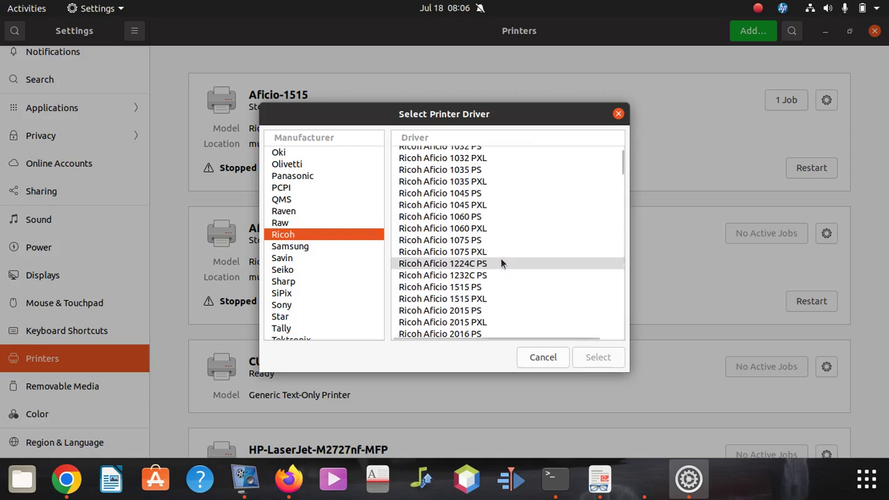
{"action": "scroll", "coordinate": [502, 263], "scroll_direction": "down", "scroll_amount": 3}
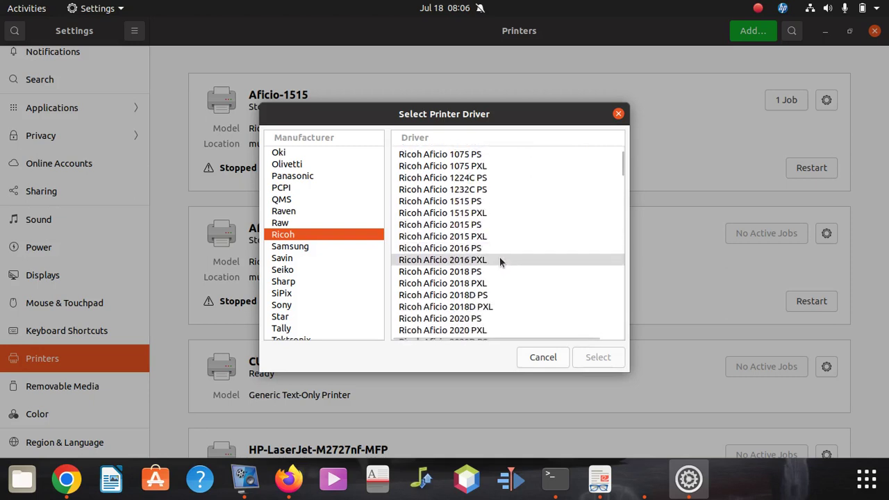
{"action": "scroll", "coordinate": [499, 260], "scroll_direction": "down", "scroll_amount": 1}
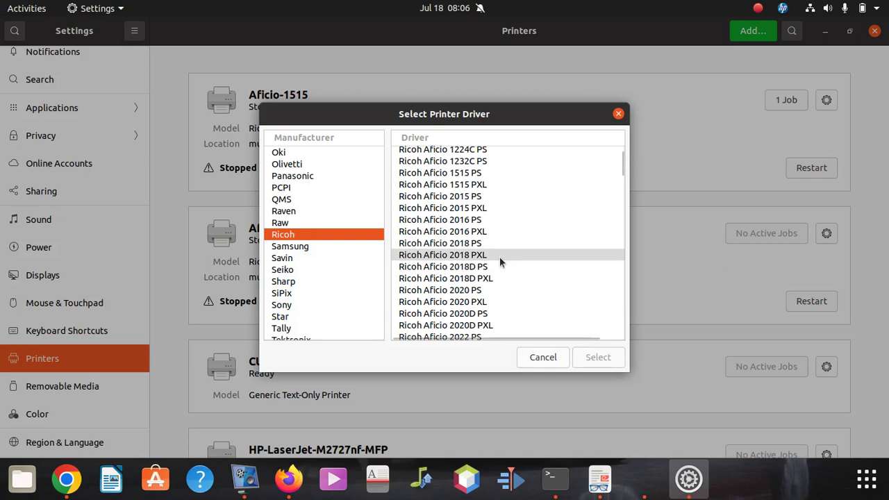
{"action": "left_click", "coordinate": [473, 177]}
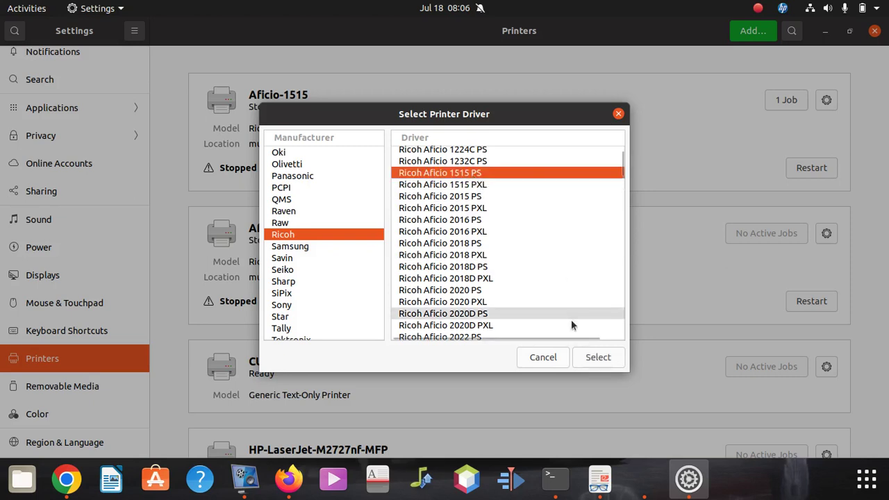
{"action": "left_click", "coordinate": [594, 359]}
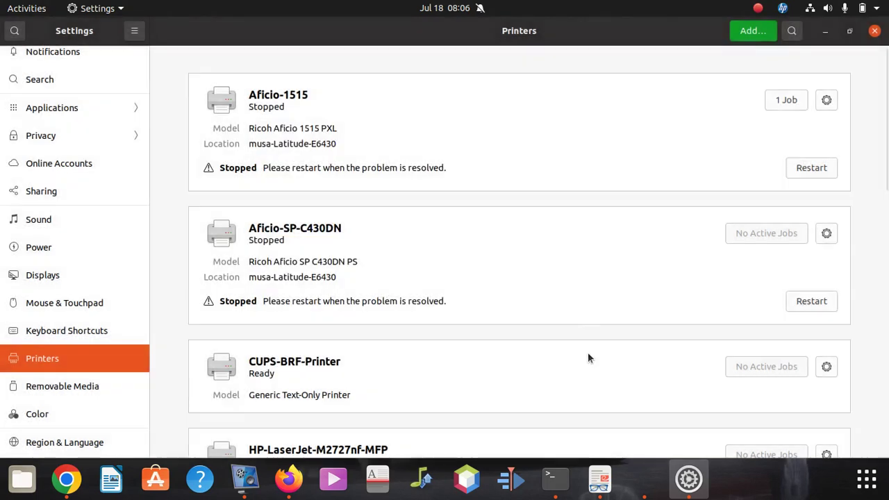
Restart the stopped Aficio-1515 printer, remove it from the printer list, and dismiss the deletion notice
{"action": "left_click", "coordinate": [811, 168]}
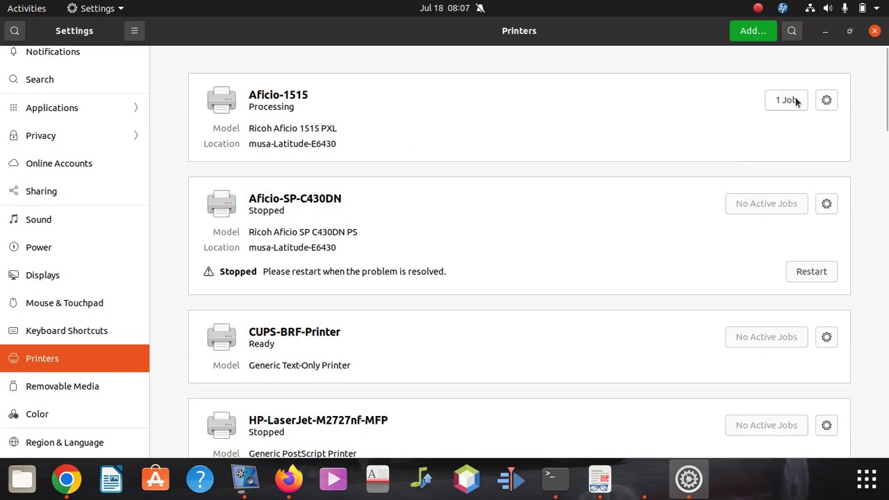
{"action": "left_click", "coordinate": [825, 101]}
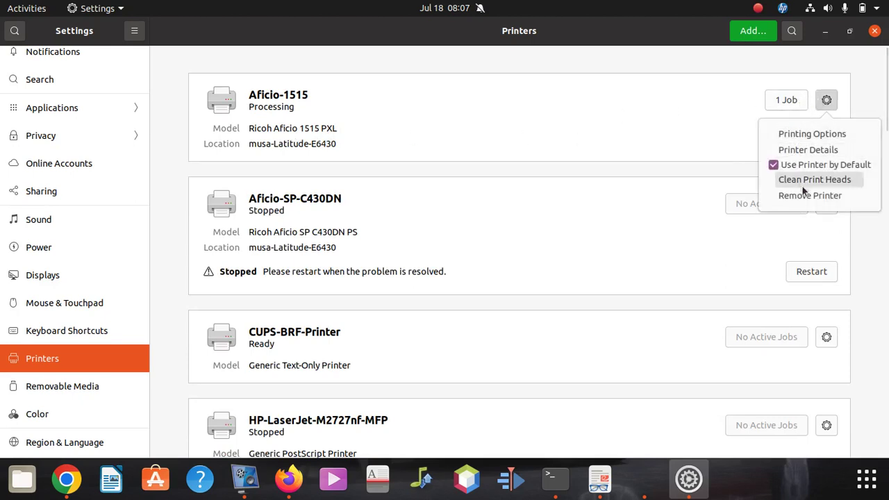
{"action": "left_click", "coordinate": [826, 199]}
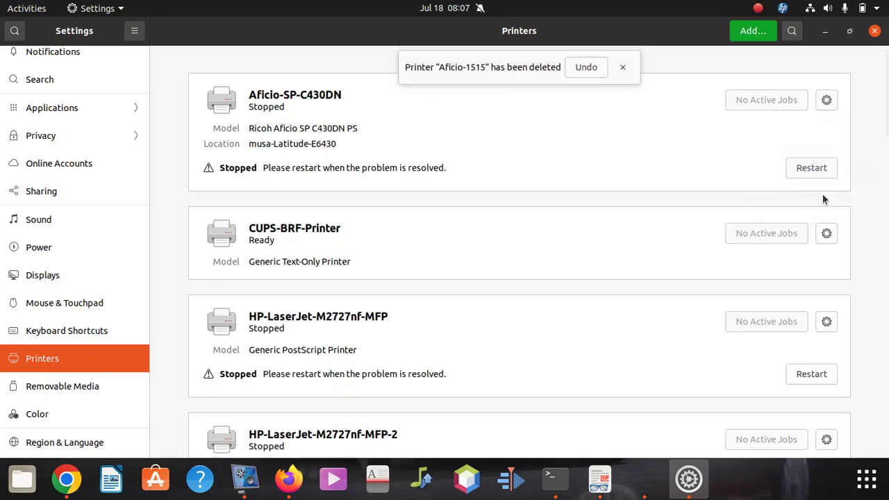
{"action": "left_click", "coordinate": [623, 70]}
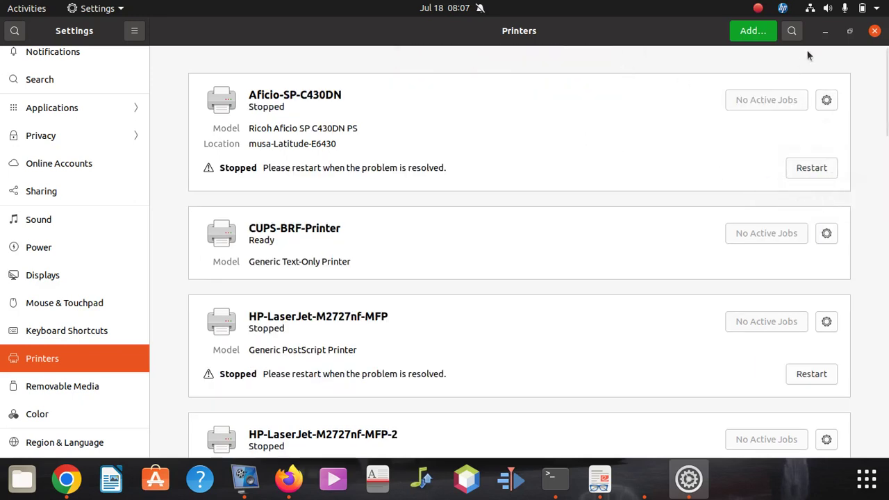
Close Settings and reopen it at the Printers page by searching the system applications for "sett"
{"action": "left_click", "coordinate": [874, 31]}
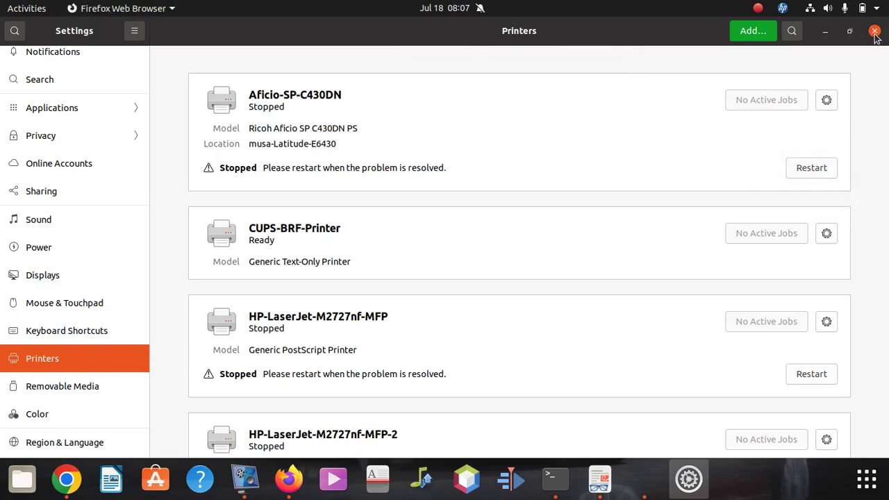
{"action": "left_click", "coordinate": [866, 479]}
{"action": "left_click", "coordinate": [467, 41]}
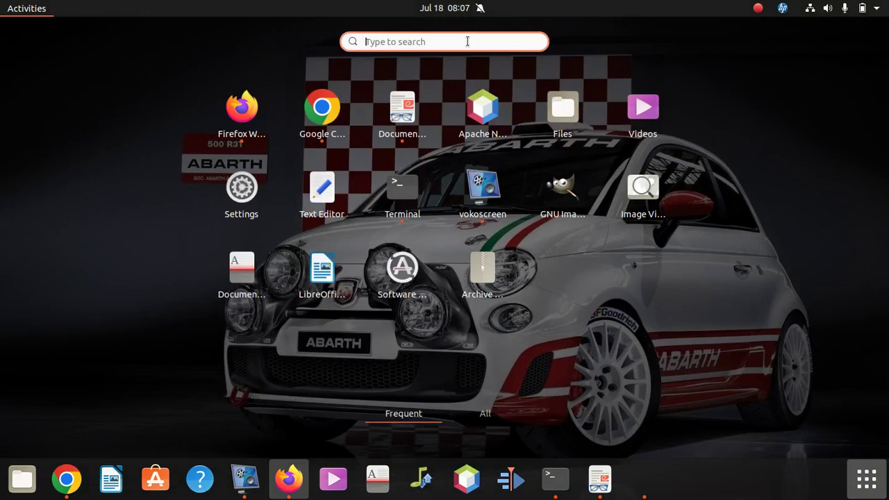
{"action": "type", "text": "sett"}
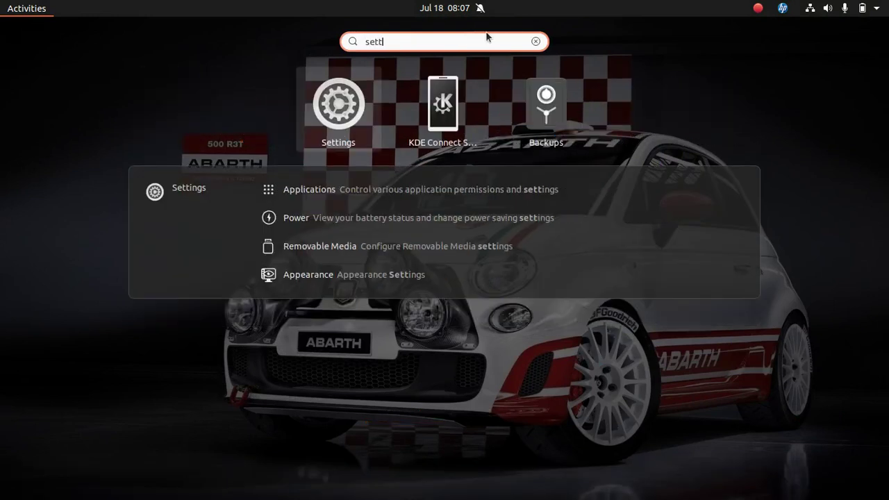
{"action": "key", "text": "Escape"}
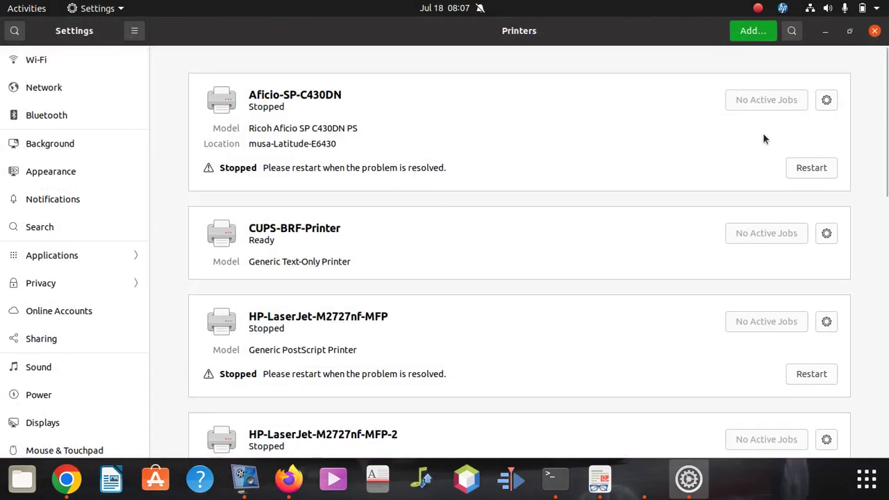
Start adding a printer at network address 192.168.8.60 using its JetDirect-Printer entry
{"action": "left_click", "coordinate": [830, 101]}
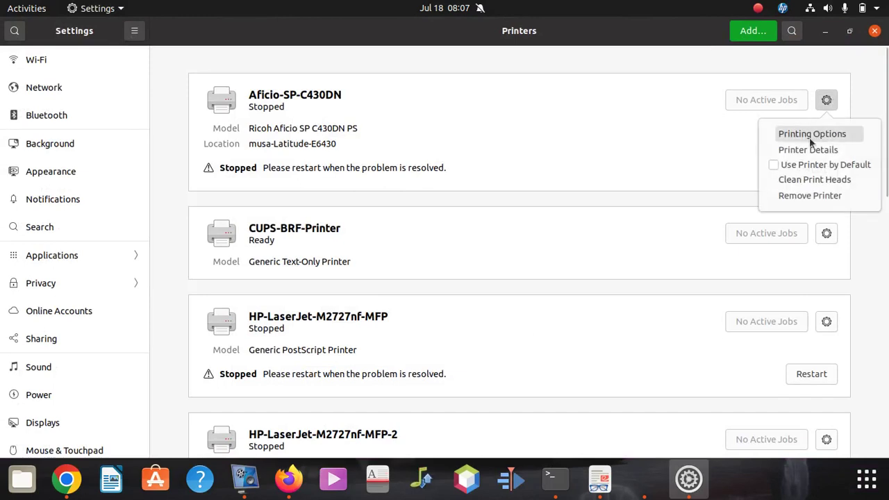
{"action": "left_click", "coordinate": [745, 36]}
{"action": "left_click", "coordinate": [745, 35]}
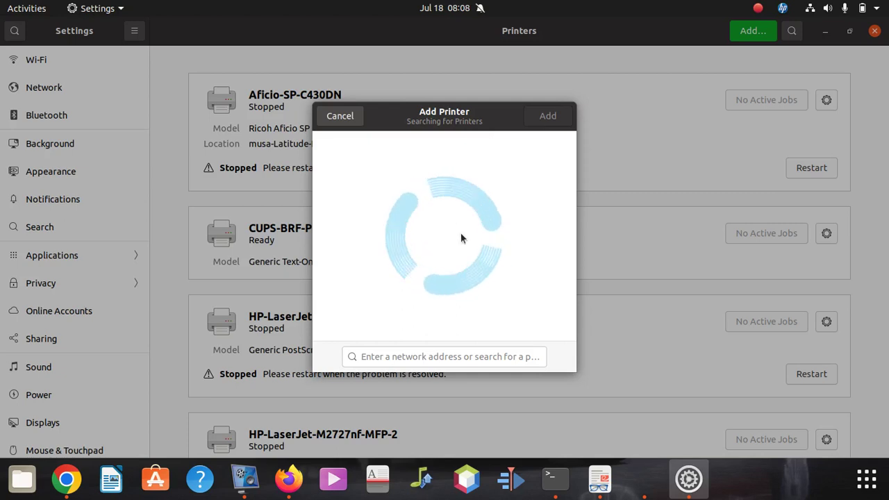
{"action": "left_click", "coordinate": [459, 362]}
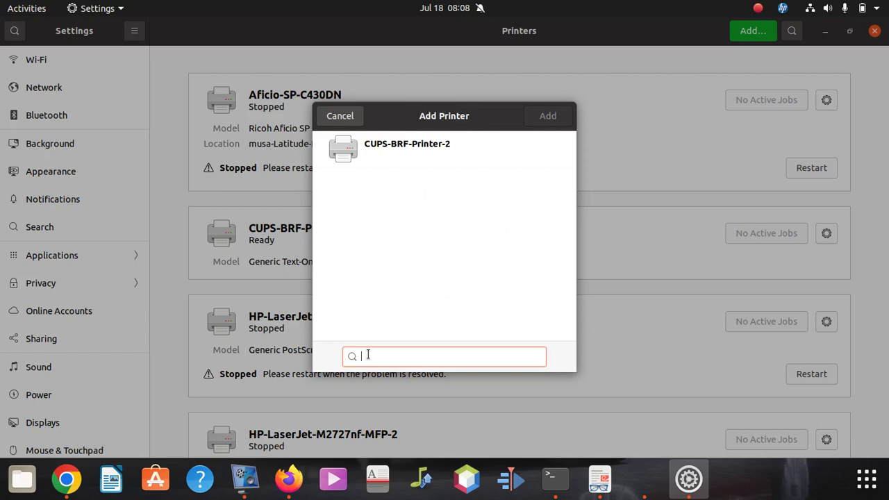
{"action": "type", "text": "192.168.8.60"}
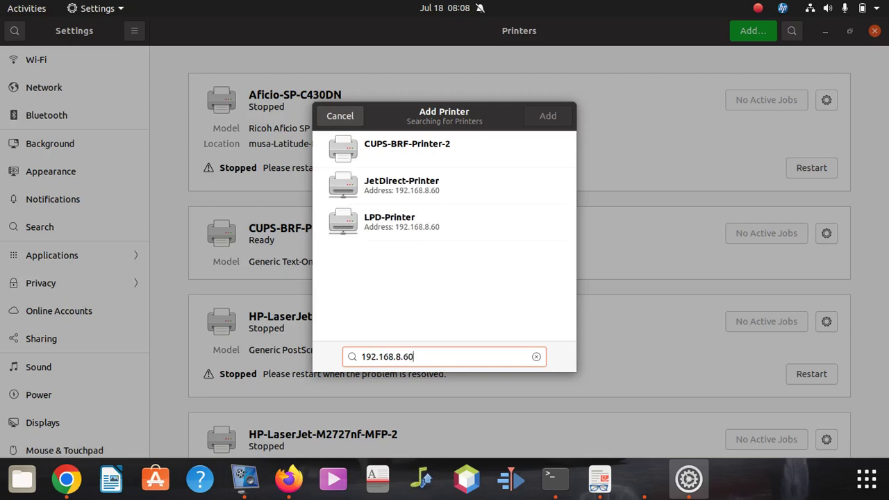
{"action": "left_click", "coordinate": [464, 199]}
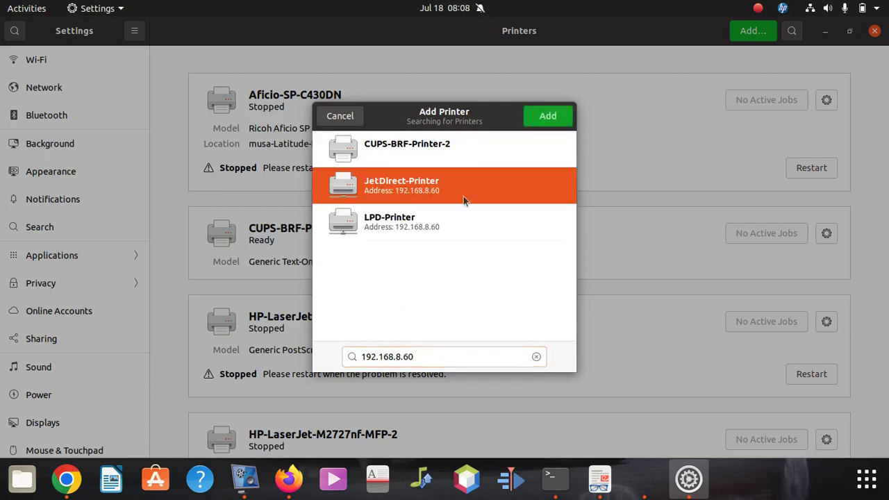
{"action": "left_click", "coordinate": [547, 115]}
Choose Ricoh as the manufacturer for the new printer's driver
{"action": "scroll", "coordinate": [324, 299], "scroll_direction": "down", "scroll_amount": 5}
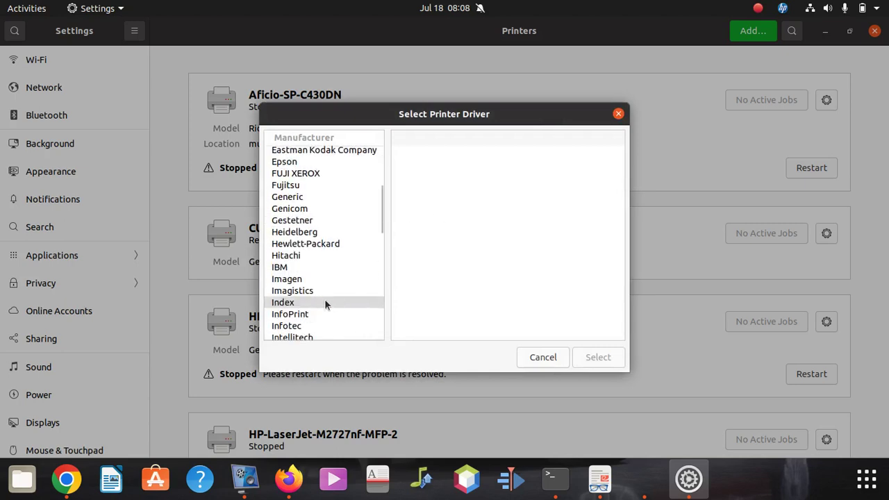
{"action": "scroll", "coordinate": [301, 292], "scroll_direction": "down", "scroll_amount": 7}
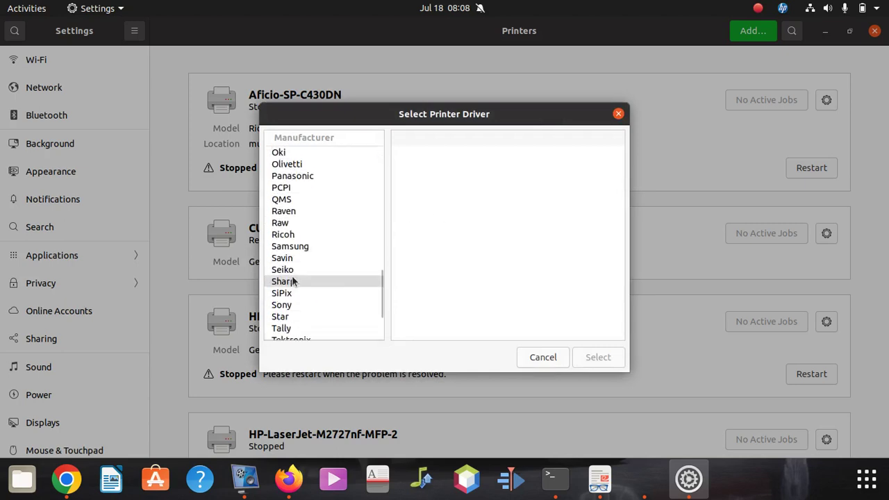
{"action": "scroll", "coordinate": [293, 271], "scroll_direction": "down", "scroll_amount": 3}
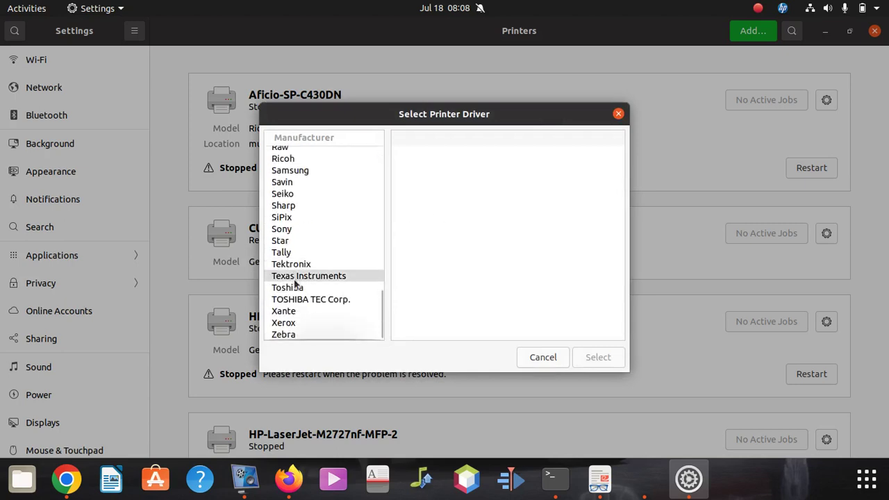
{"action": "scroll", "coordinate": [298, 281], "scroll_direction": "up", "scroll_amount": 3}
{"action": "scroll", "coordinate": [299, 278], "scroll_direction": "up", "scroll_amount": 2}
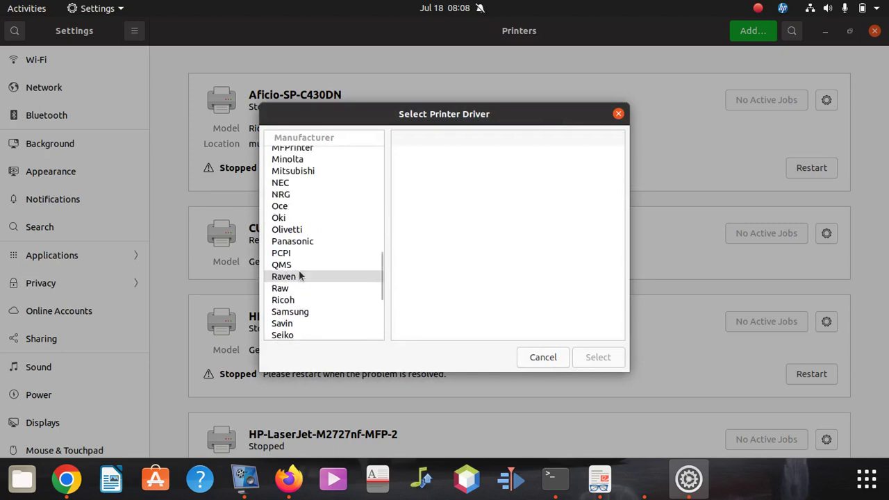
{"action": "left_click", "coordinate": [301, 301]}
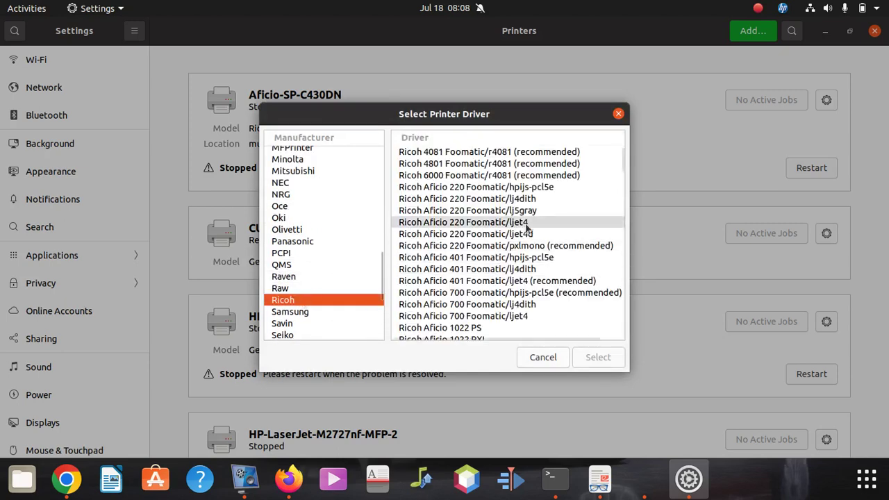
Choose the Ricoh Aficio 1515 PXL driver for the new printer and confirm the selection
{"action": "scroll", "coordinate": [532, 277], "scroll_direction": "down", "scroll_amount": 3}
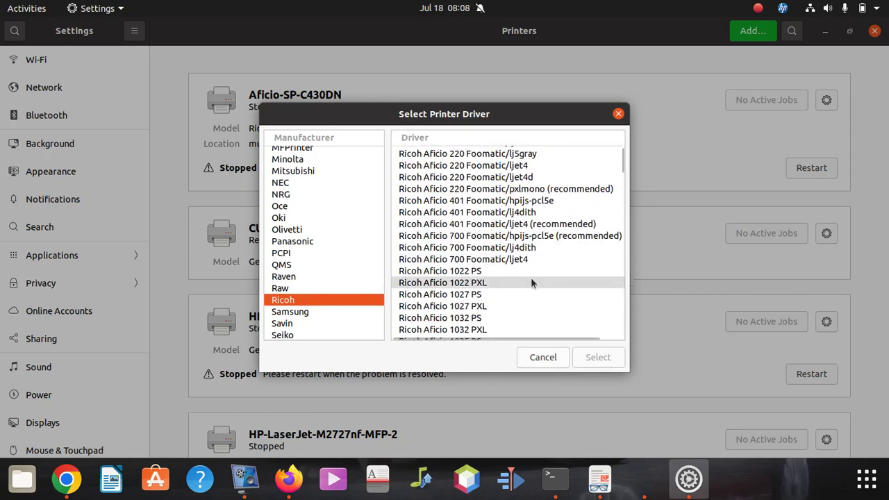
{"action": "scroll", "coordinate": [512, 282], "scroll_direction": "up", "scroll_amount": 3}
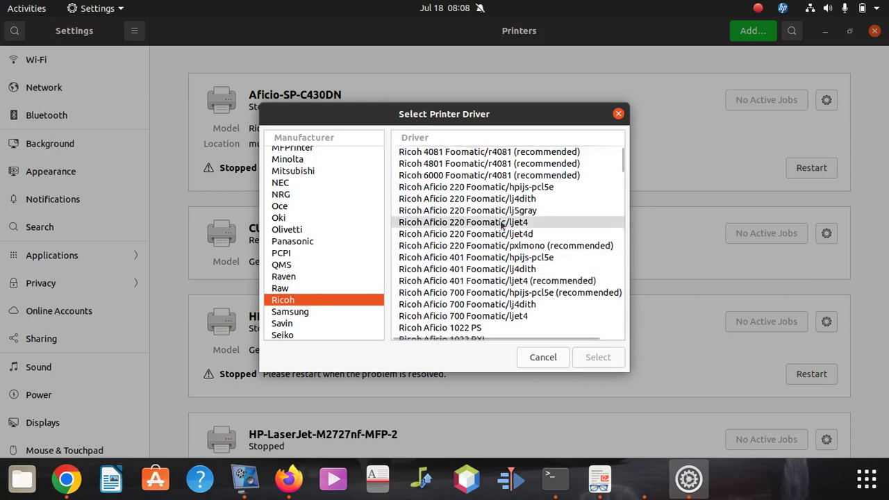
{"action": "scroll", "coordinate": [495, 215], "scroll_direction": "down", "scroll_amount": 4}
{"action": "scroll", "coordinate": [493, 217], "scroll_direction": "down", "scroll_amount": 2}
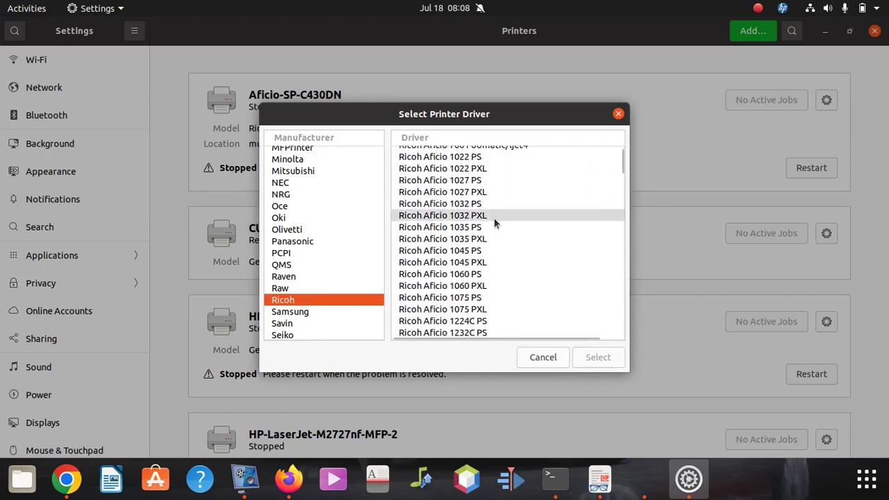
{"action": "scroll", "coordinate": [493, 216], "scroll_direction": "down", "scroll_amount": 5}
{"action": "scroll", "coordinate": [494, 218], "scroll_direction": "down", "scroll_amount": 2}
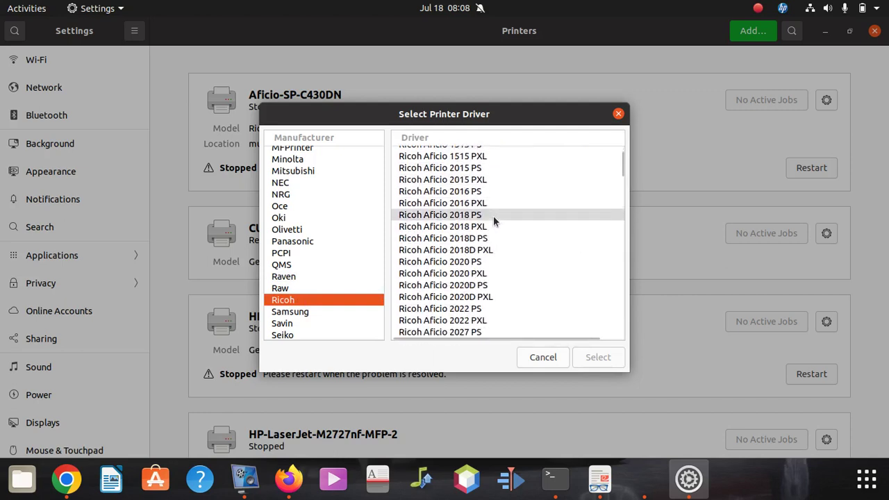
{"action": "scroll", "coordinate": [514, 260], "scroll_direction": "up", "scroll_amount": 1}
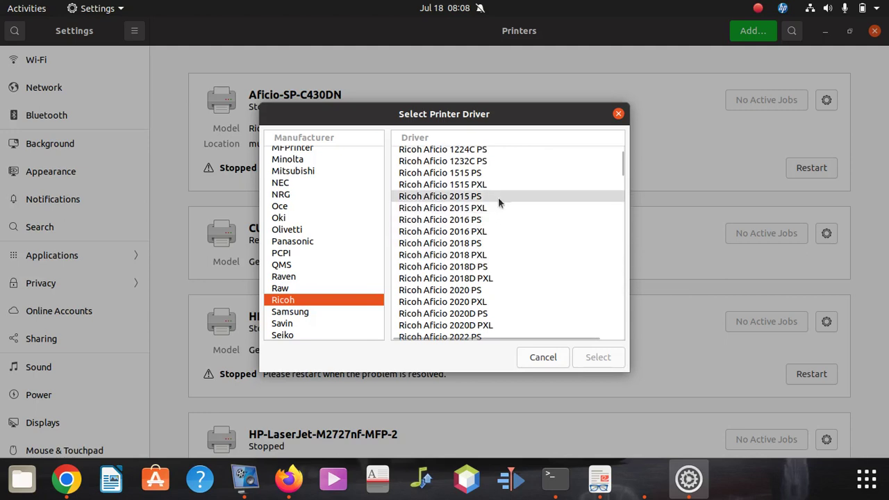
{"action": "left_click", "coordinate": [478, 184]}
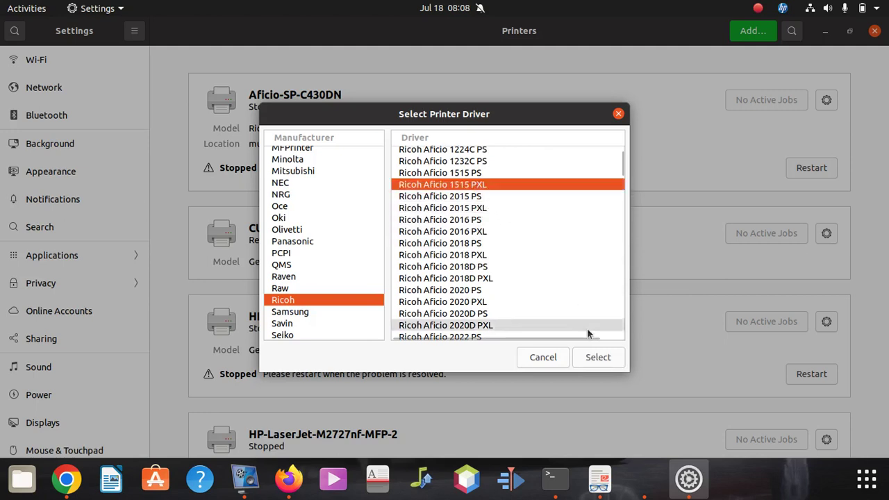
{"action": "left_click", "coordinate": [602, 362]}
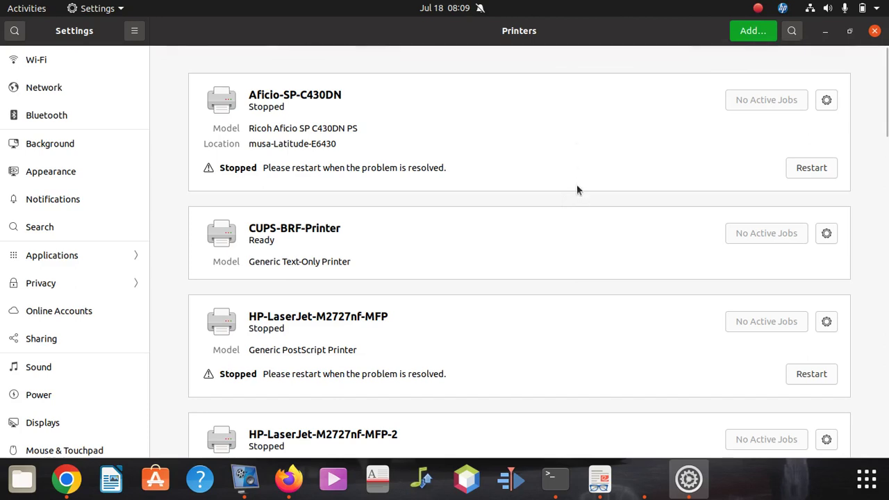
Find the newly added Ricoh-Aficio-1515 printer with the PXL model in the printer list and make it the default printer
{"action": "scroll", "coordinate": [576, 189], "scroll_direction": "down", "scroll_amount": 3}
{"action": "scroll", "coordinate": [577, 188], "scroll_direction": "up", "scroll_amount": 3}
{"action": "scroll", "coordinate": [602, 223], "scroll_direction": "down", "scroll_amount": 2}
{"action": "scroll", "coordinate": [600, 227], "scroll_direction": "down", "scroll_amount": 2}
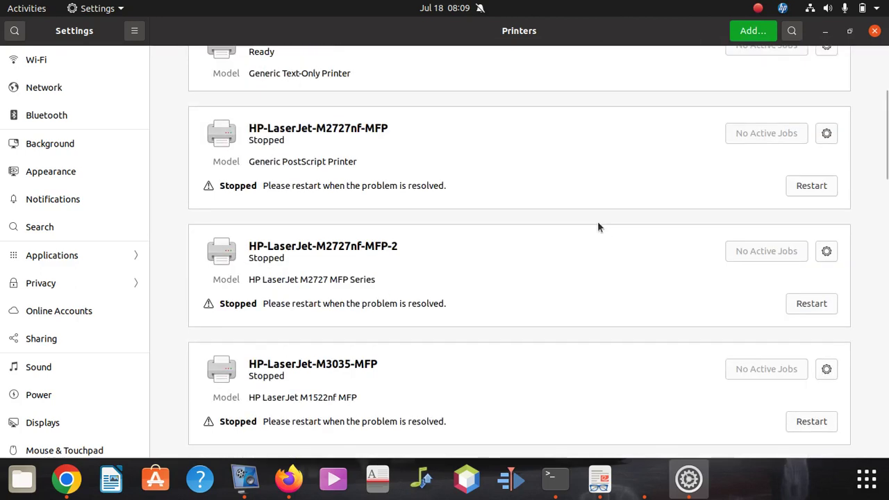
{"action": "scroll", "coordinate": [597, 226], "scroll_direction": "down", "scroll_amount": 10}
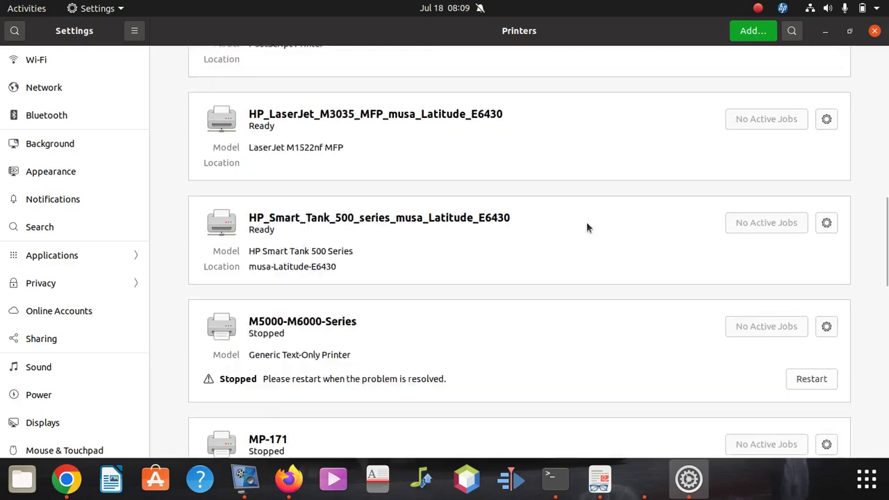
{"action": "scroll", "coordinate": [583, 222], "scroll_direction": "down", "scroll_amount": 6}
{"action": "scroll", "coordinate": [579, 221], "scroll_direction": "down", "scroll_amount": 2}
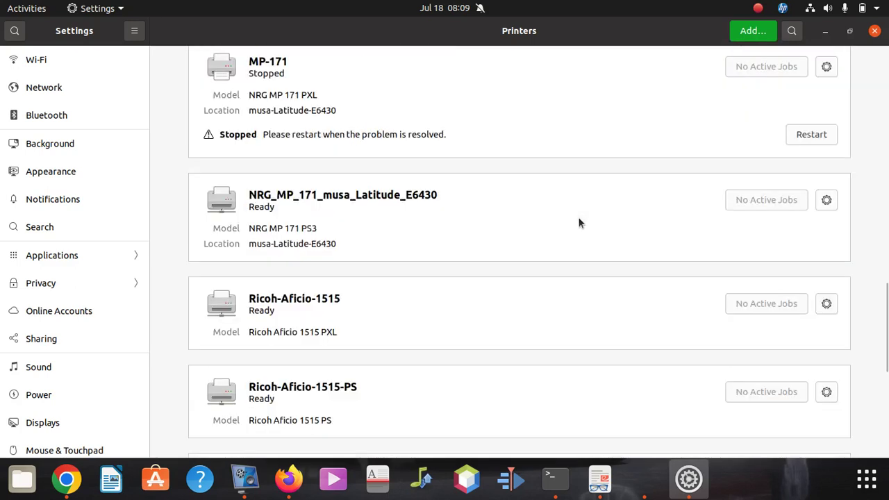
{"action": "scroll", "coordinate": [580, 222], "scroll_direction": "down", "scroll_amount": 2}
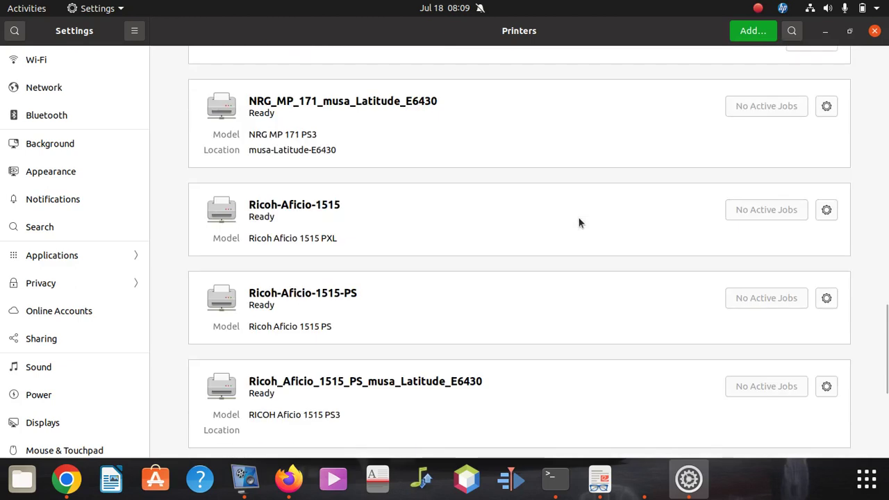
{"action": "scroll", "coordinate": [579, 221], "scroll_direction": "down", "scroll_amount": 2}
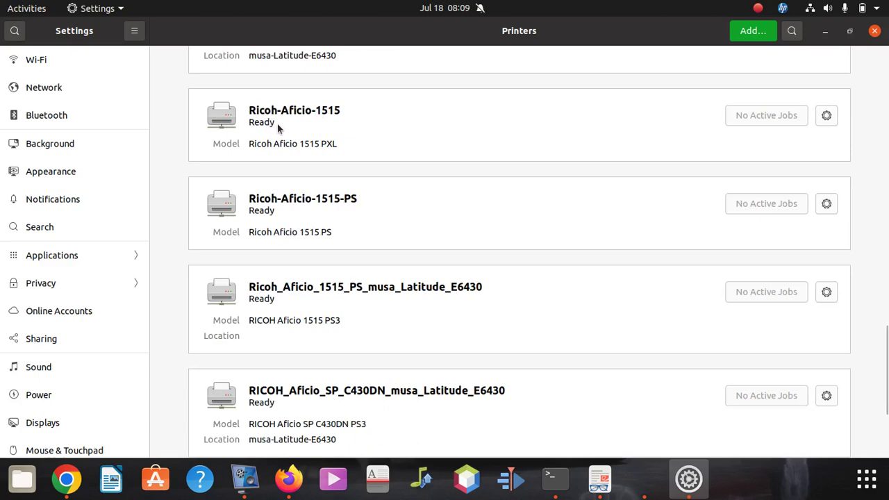
{"action": "left_click", "coordinate": [826, 116]}
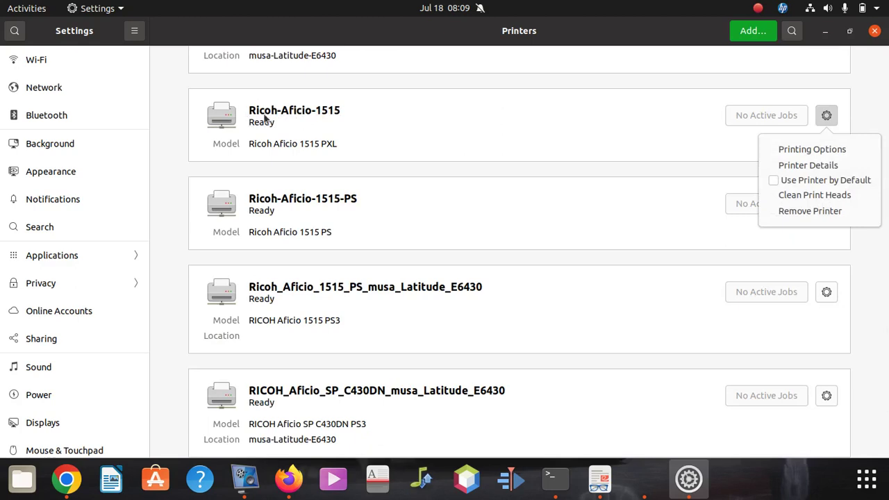
{"action": "left_click", "coordinate": [796, 181]}
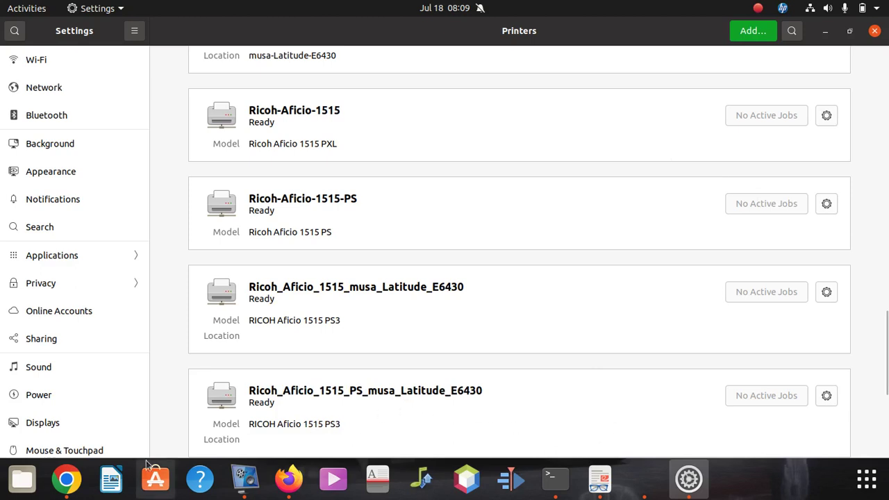
Switch to LibreOffice Writer with a blank document, clearing the document recovery prompt and the tip of the day
{"action": "left_click", "coordinate": [112, 479]}
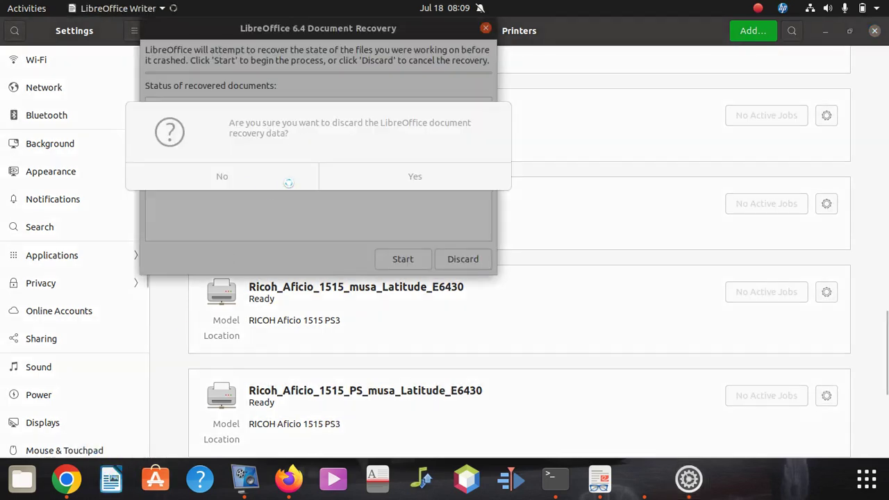
{"action": "left_click", "coordinate": [250, 182]}
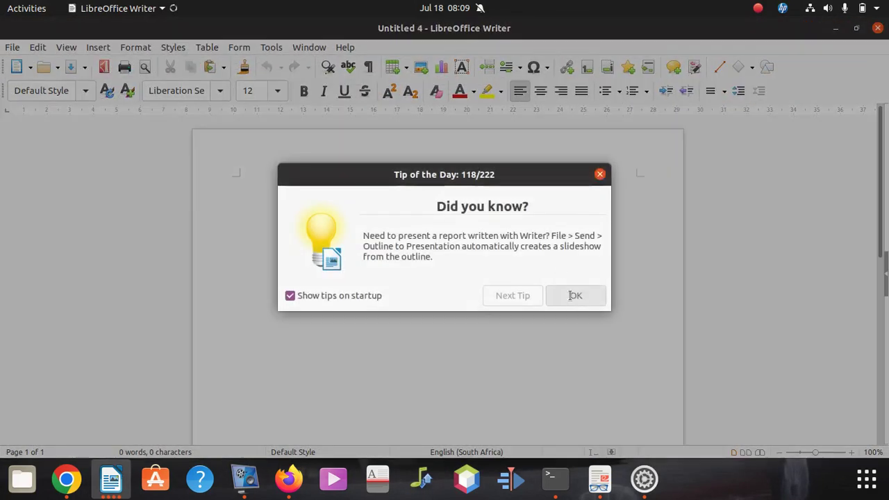
{"action": "left_click", "coordinate": [573, 296]}
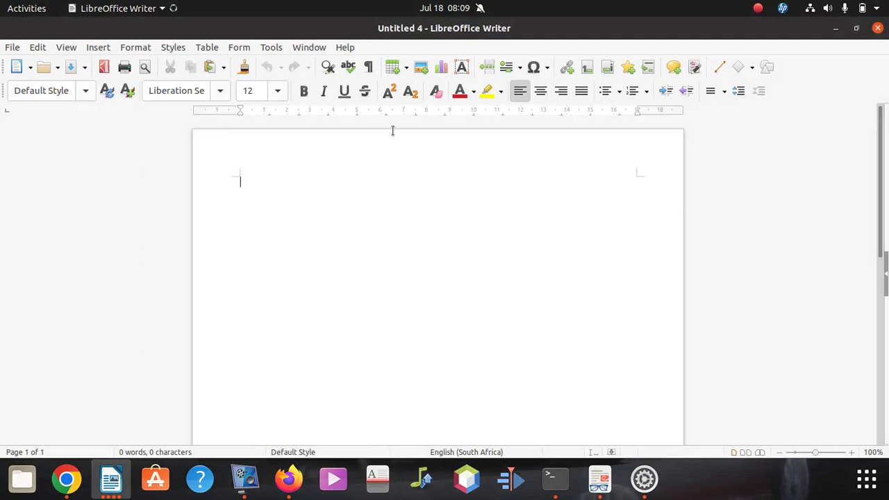
Enter a single period in the document and print all pages on the Ricoh-Aficio-1515 printer
{"action": "type", "text": "porprint"}
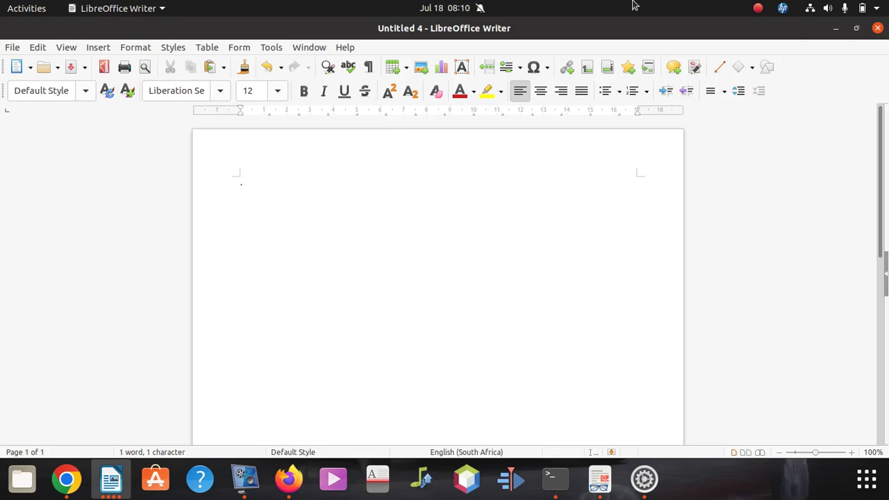
{"action": "key", "text": "ctrl+p"}
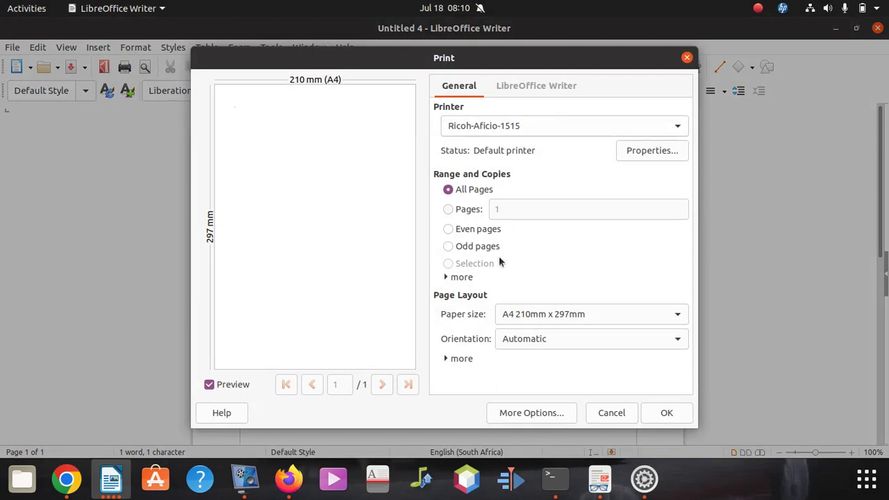
{"action": "left_click", "coordinate": [666, 413]}
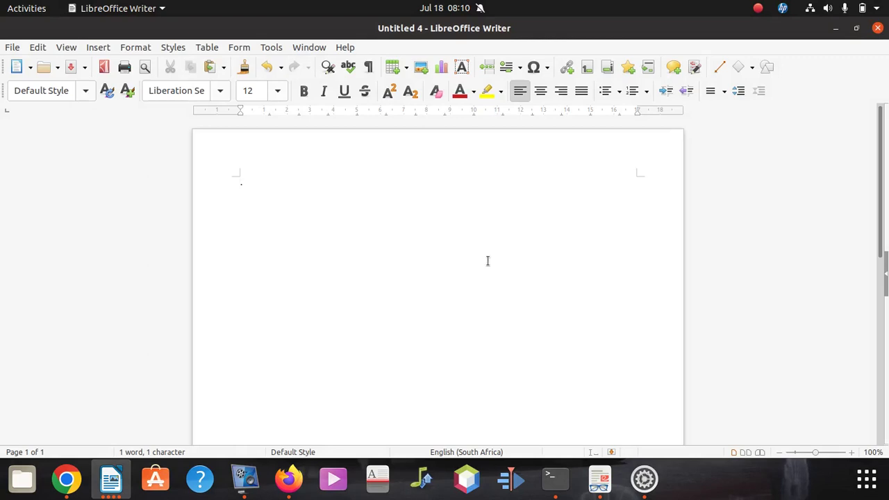
Minimize the printed document, dismiss the tip in the other blank Writer window, and switch to Firefox
{"action": "left_click", "coordinate": [836, 29]}
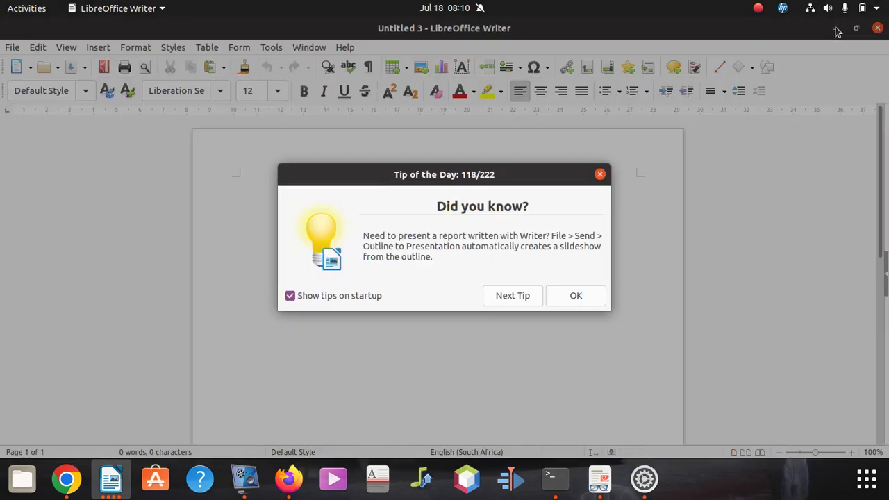
{"action": "left_click", "coordinate": [600, 174]}
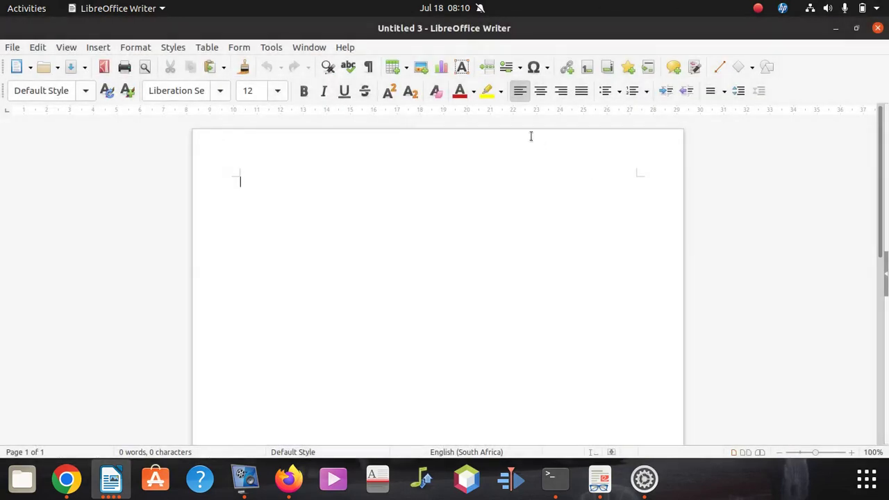
{"action": "left_click", "coordinate": [552, 478]}
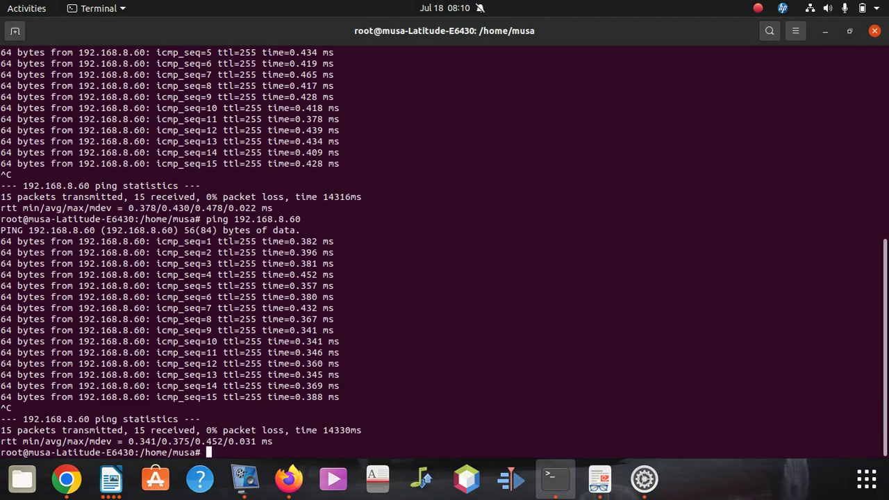
{"action": "left_click", "coordinate": [288, 478]}
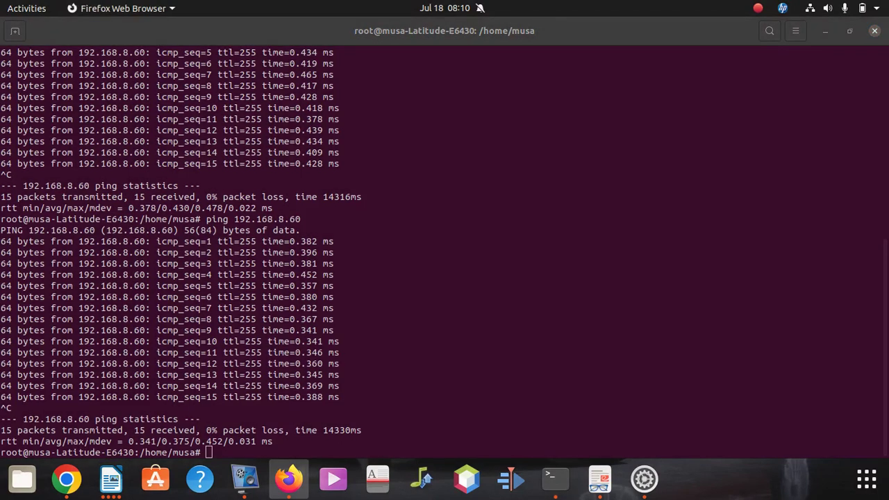